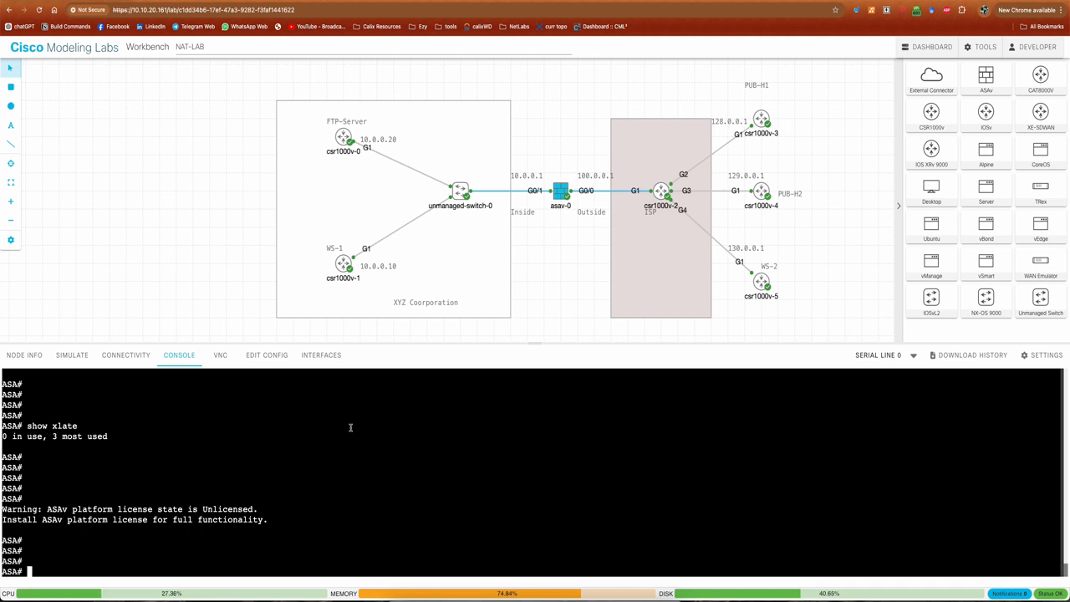
Enter global configuration mode on the ASA and create a network object named mapped-pool
{"action": "left_click", "coordinate": [385, 476]}
{"action": "type", "text": "conf t"}
{"action": "key", "text": "Return"}
{"action": "key", "text": "Return"}
{"action": "key", "text": "Return"}
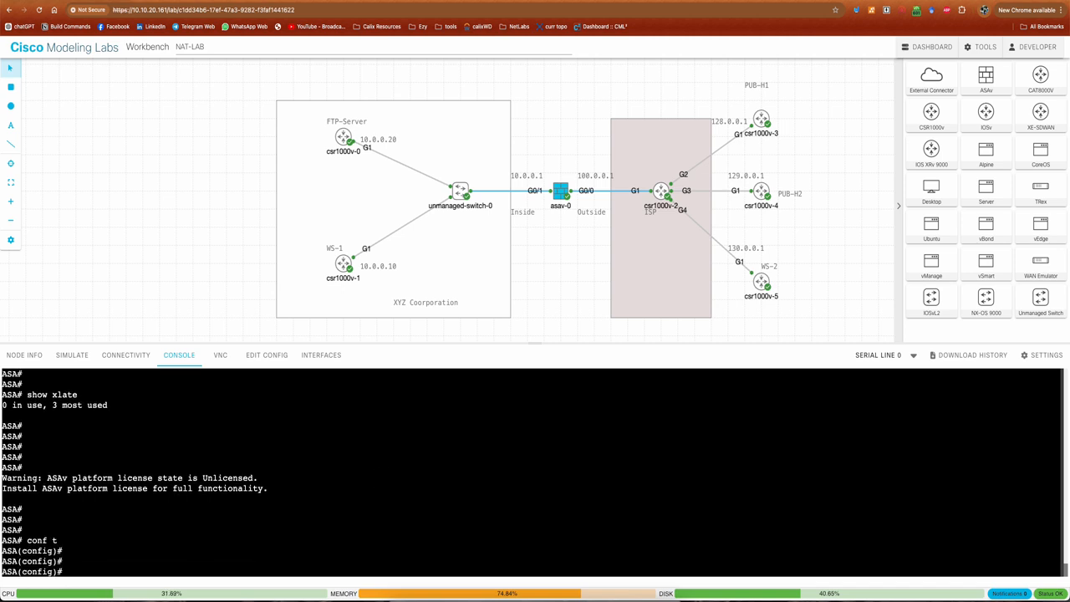
{"action": "type", "text": "obje"}
{"action": "key", "text": "Tab"}
{"action": "type", "text": "net"}
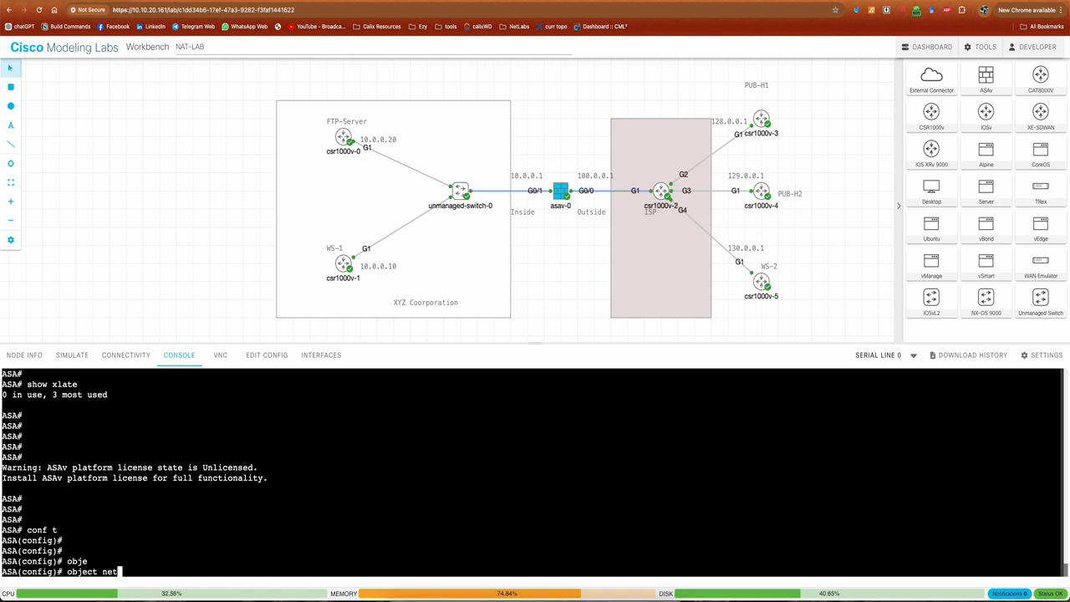
{"action": "type", "text": "work mapped-pool"}
{"action": "key", "text": "Return"}
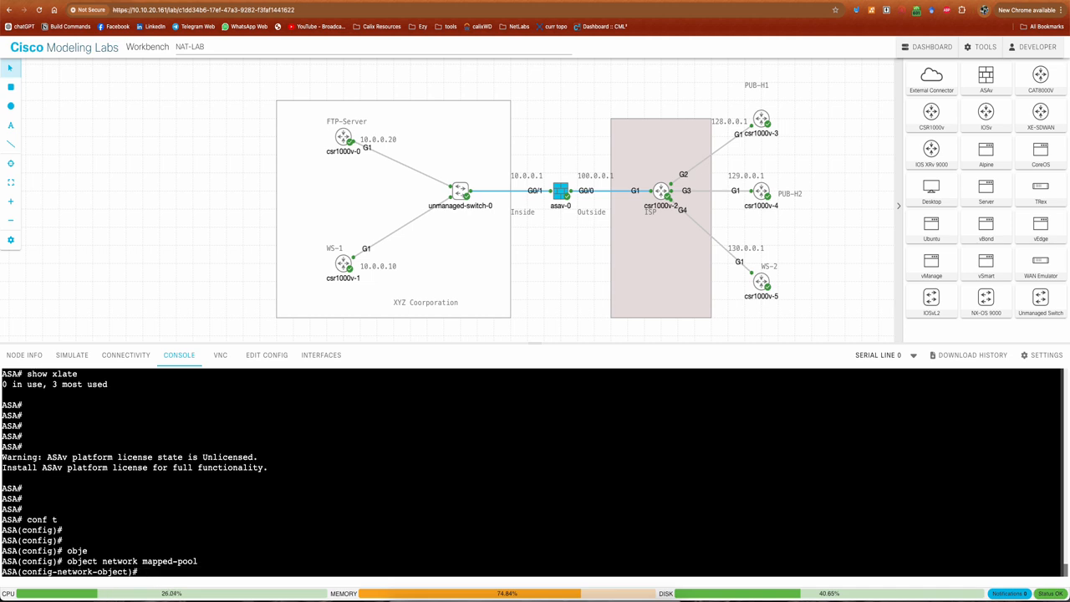
Define the mapped-pool object's address range as 100.0.0.10 to 100.0.0.100
{"action": "type", "text": "range 100.0.0.10"}
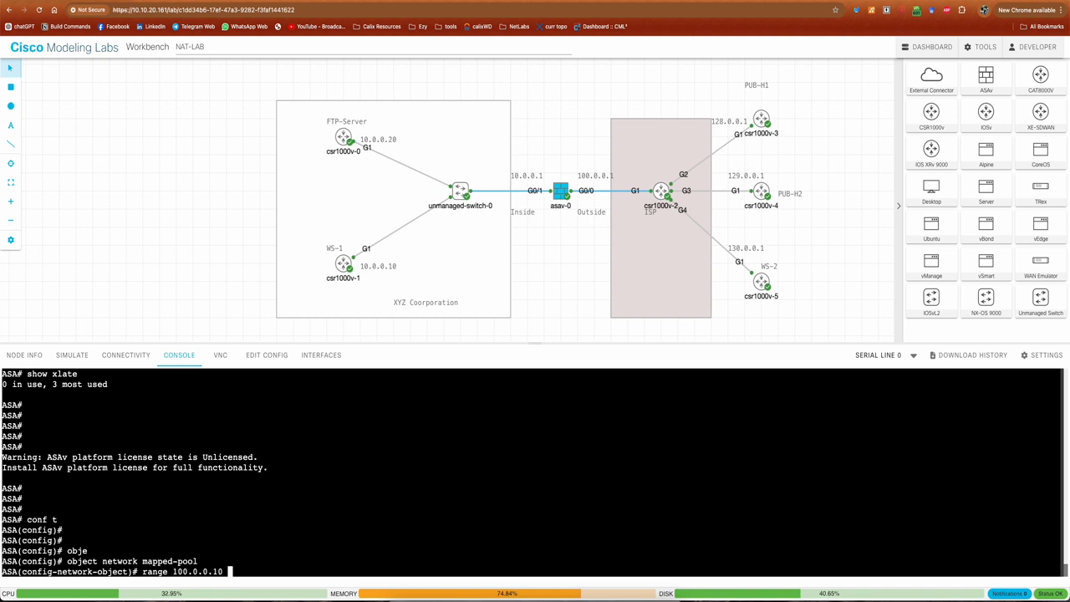
{"action": "type", "text": " 100.0.0.100"}
{"action": "key", "text": "Return"}
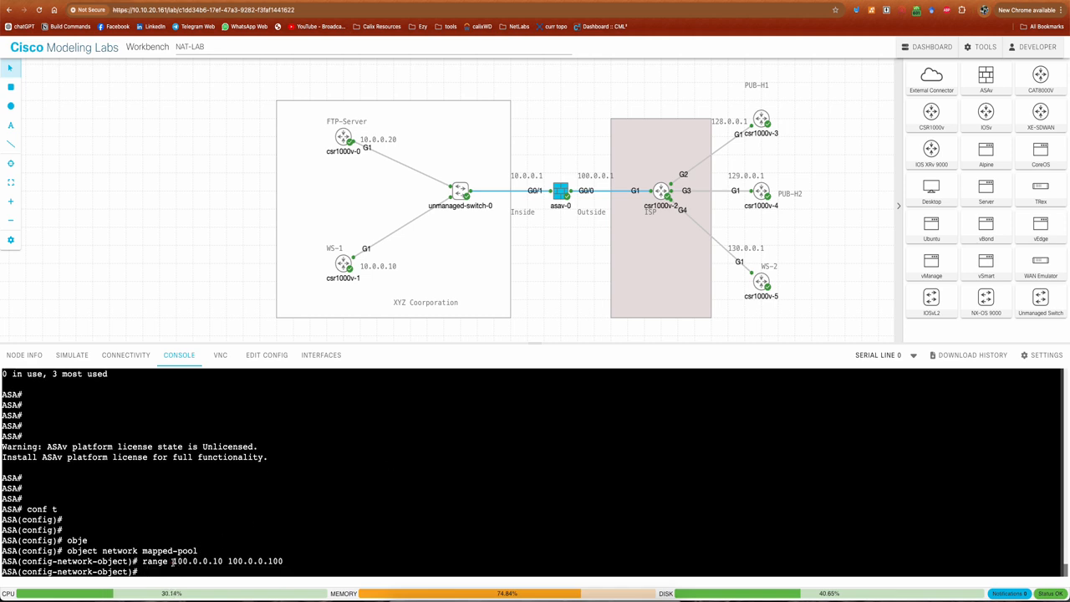
{"action": "left_click_drag", "start_coordinate": [173, 562], "coordinate": [220, 561]}
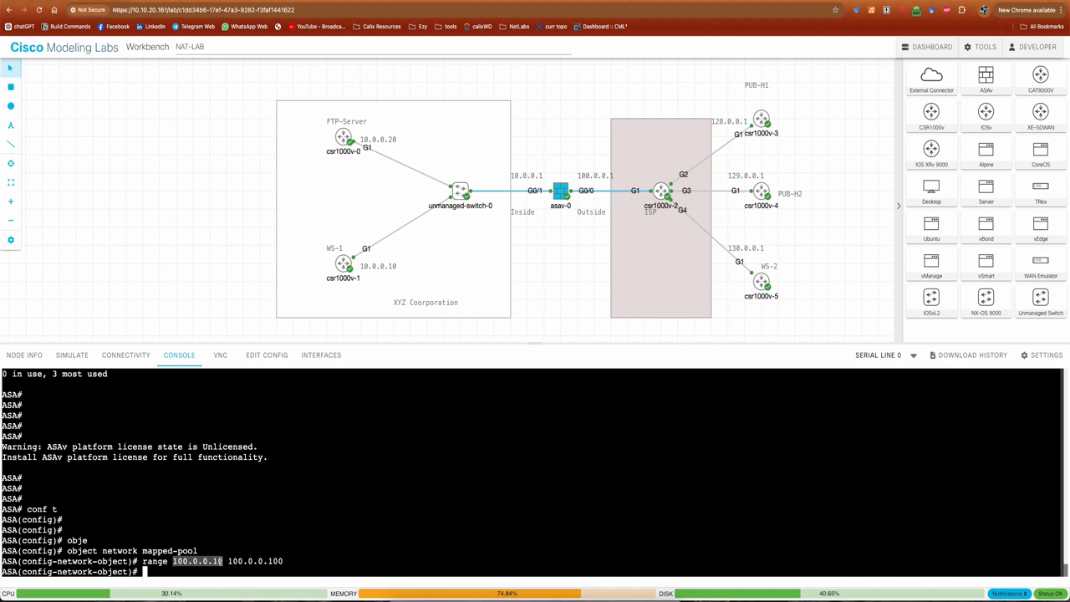
{"action": "left_click_drag", "start_coordinate": [227, 562], "coordinate": [283, 562]}
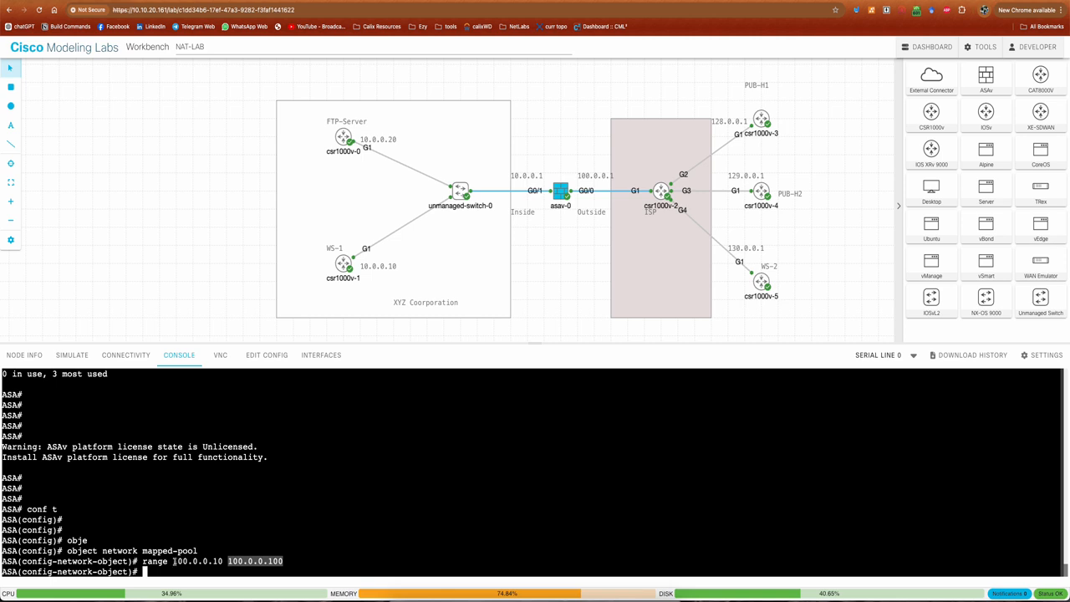
{"action": "left_click_drag", "start_coordinate": [174, 560], "coordinate": [281, 560]}
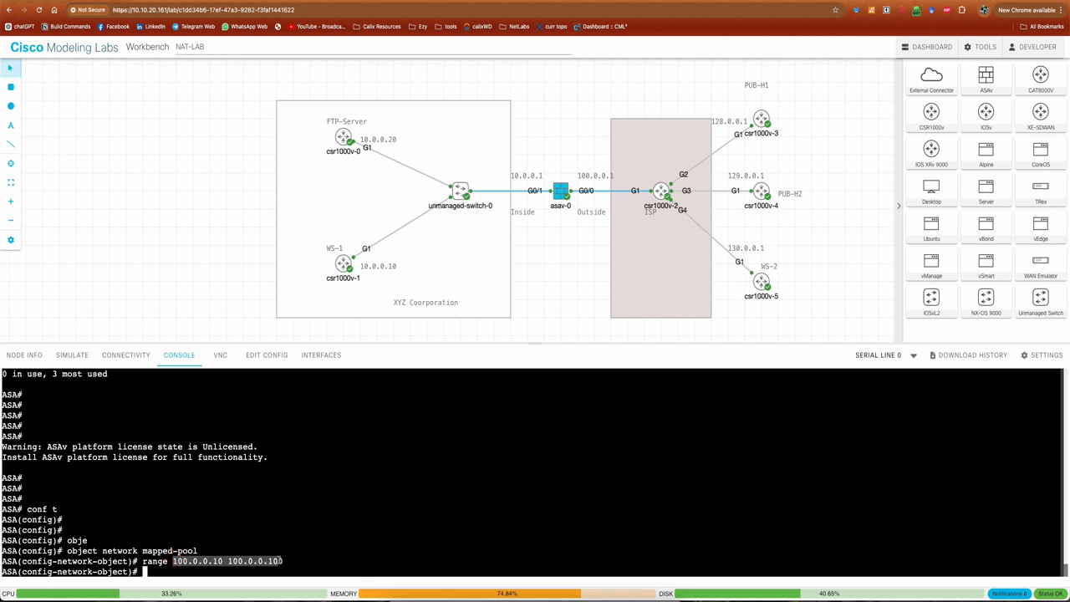
{"action": "double_click", "coordinate": [171, 550]}
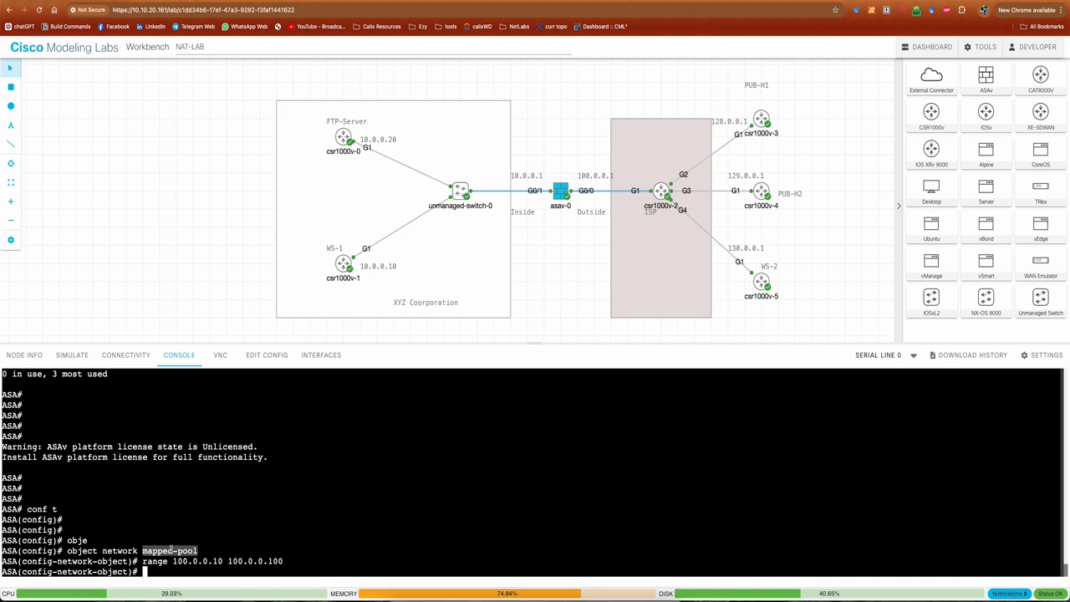
{"action": "left_click", "coordinate": [172, 549]}
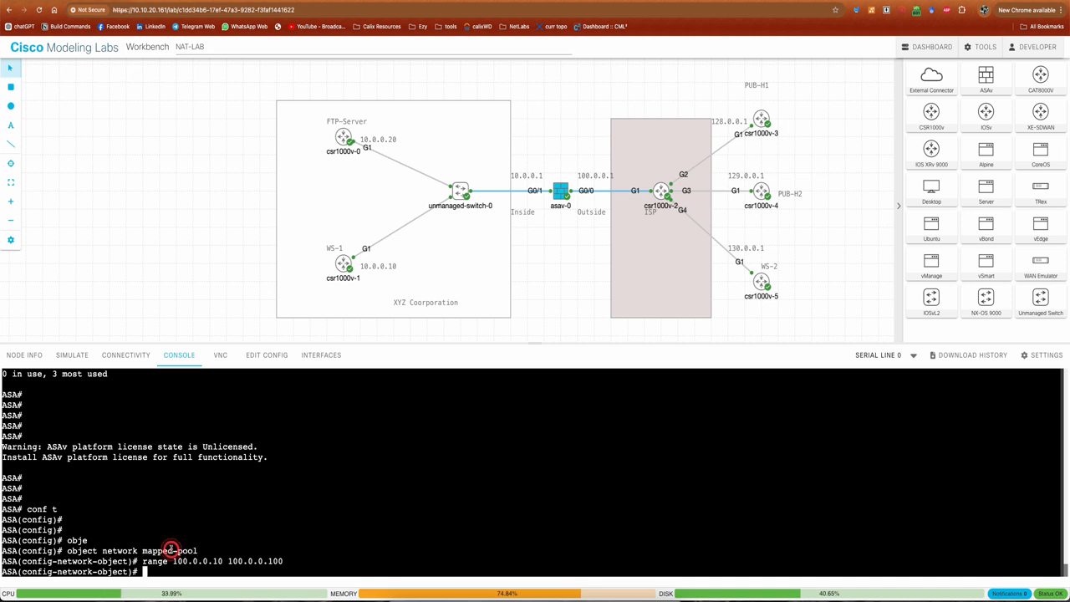
Exit the mapped-pool object's configuration with end and re-enter global configuration mode
{"action": "type", "text": "end"}
{"action": "key", "text": "Return"}
{"action": "type", "text": "conf"}
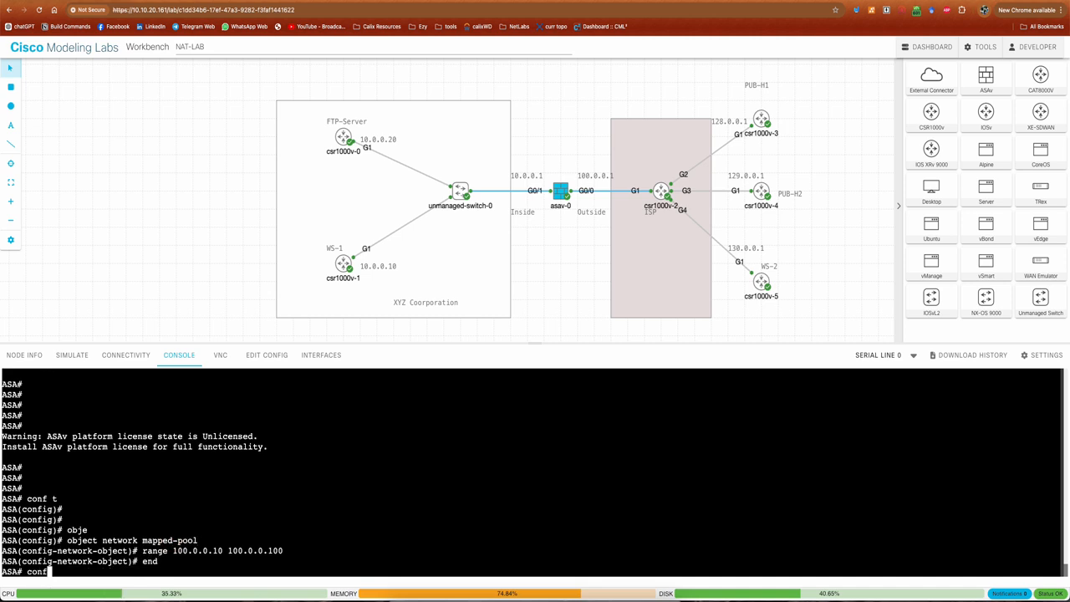
{"action": "key", "text": "Return"}
{"action": "key", "text": "Return"}
{"action": "type", "text": "conf t"}
{"action": "key", "text": "Return"}
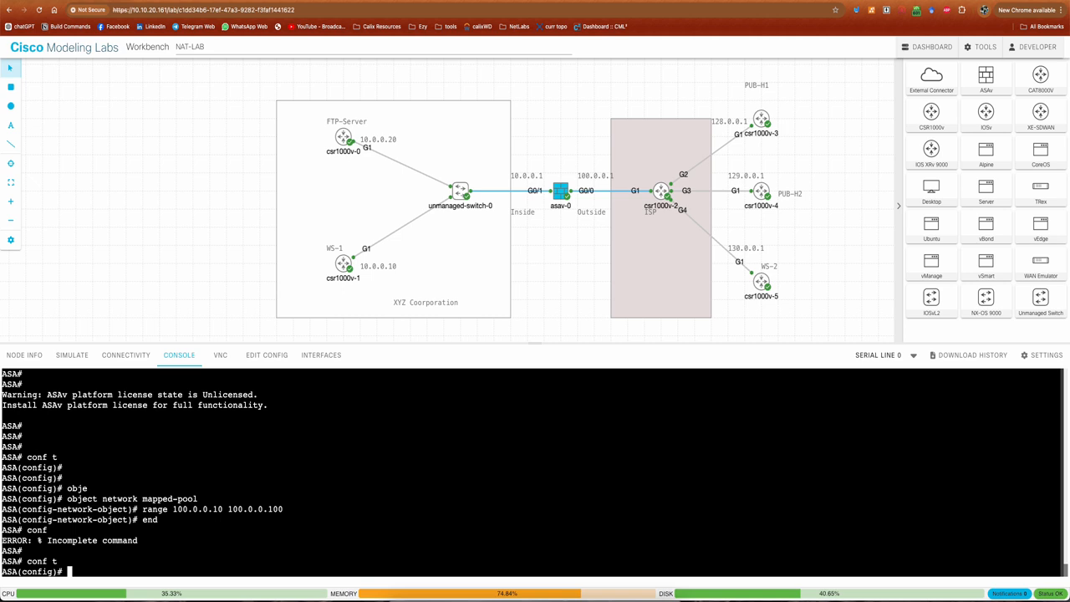
Create a network object named real-pool for the inside addresses
{"action": "type", "text": "obj"}
{"action": "key", "text": "Tab"}
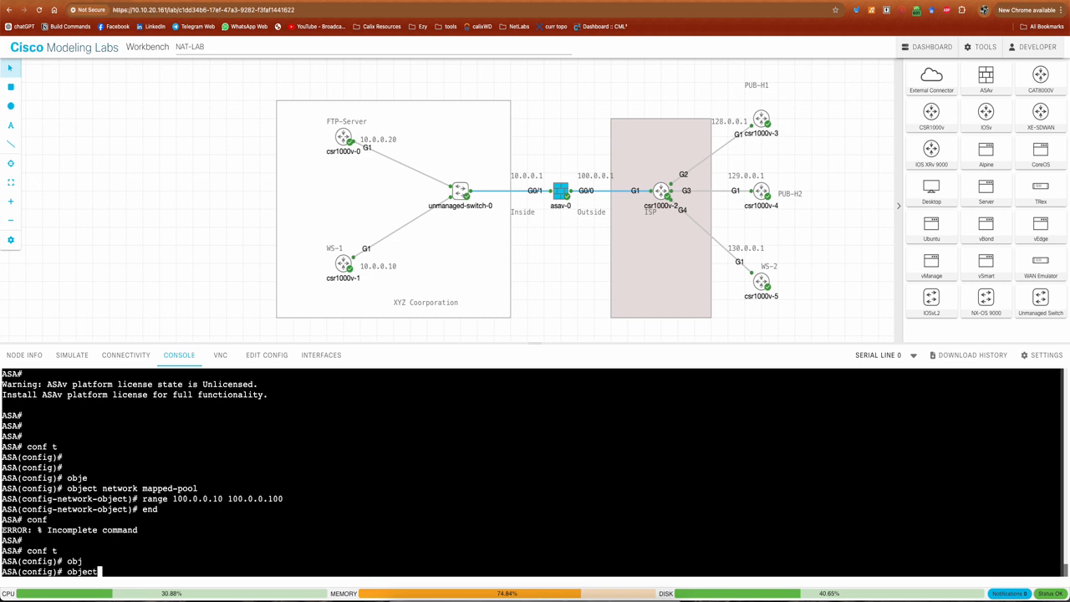
{"action": "type", "text": "netw"}
{"action": "key", "text": "Tab"}
{"action": "type", "text": "real-poo"}
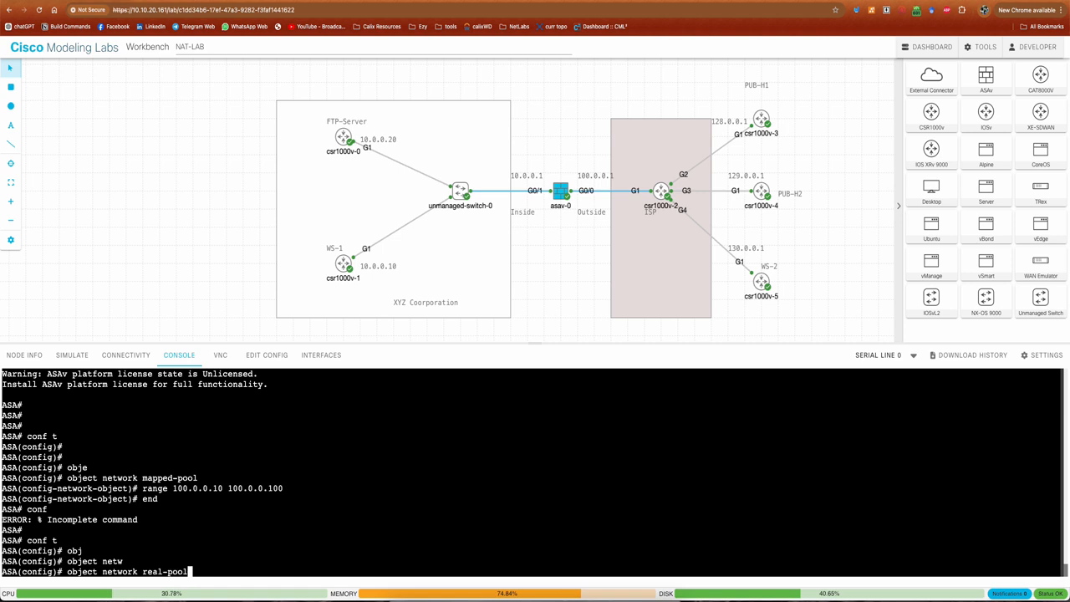
{"action": "type", "text": "l"}
{"action": "key", "text": "Return"}
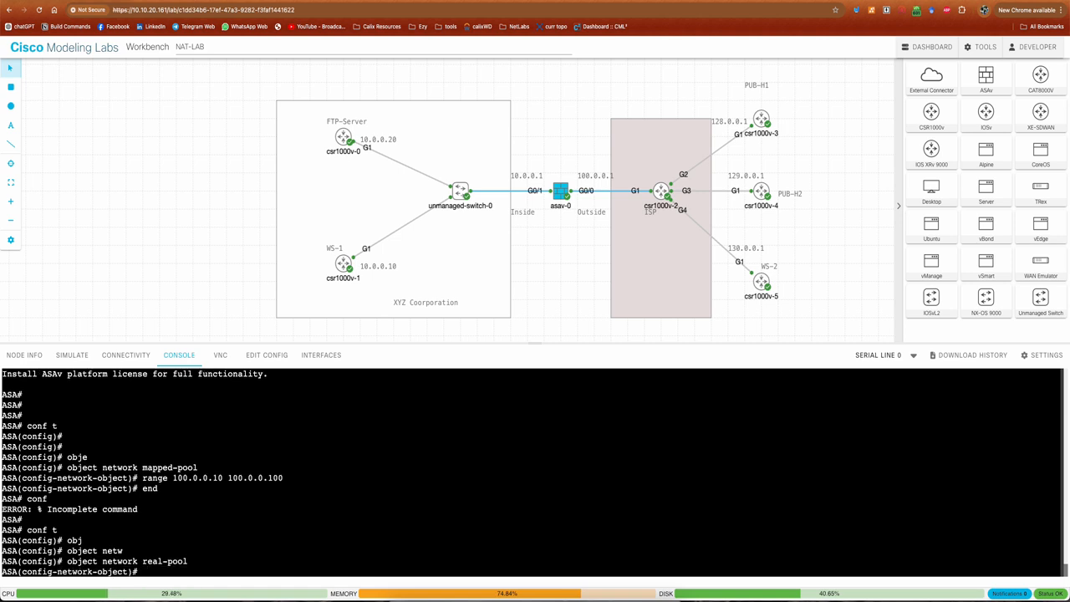
Define the real-pool object's subnet as 10.0.0.0 with mask 255.255.255.0
{"action": "type", "text": "subnet 10.0.0.0 255.2"}
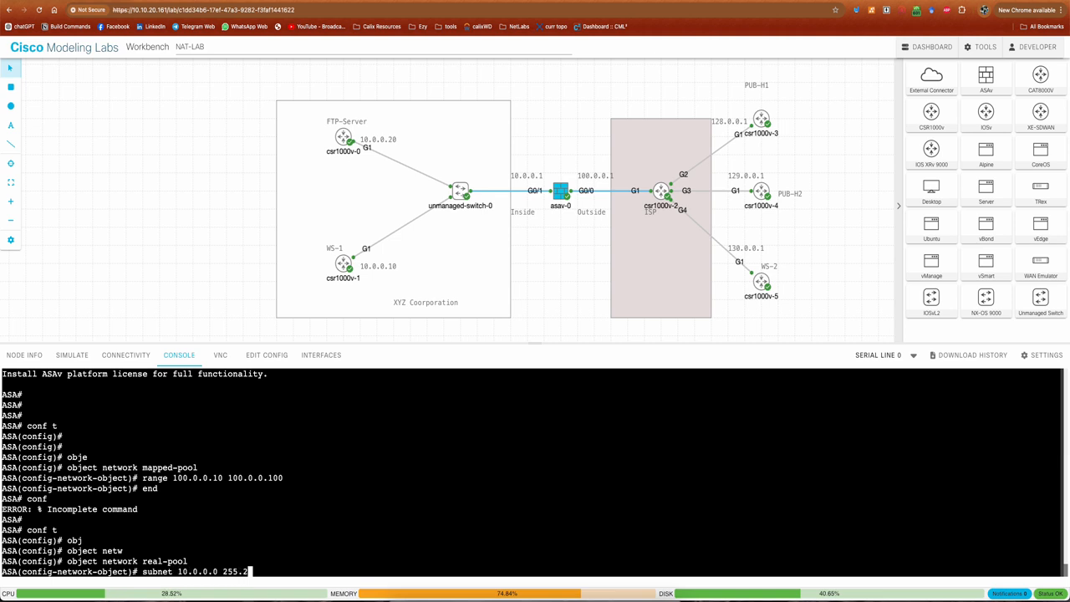
{"action": "type", "text": "55.255.0"}
{"action": "key", "text": "Return"}
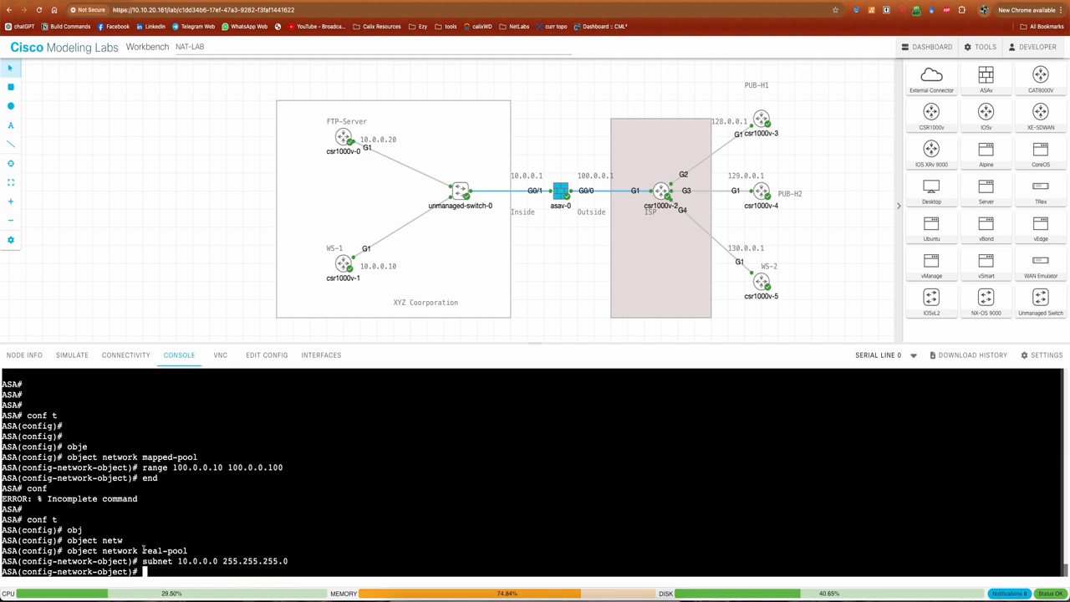
{"action": "left_click_drag", "start_coordinate": [177, 561], "coordinate": [289, 561]}
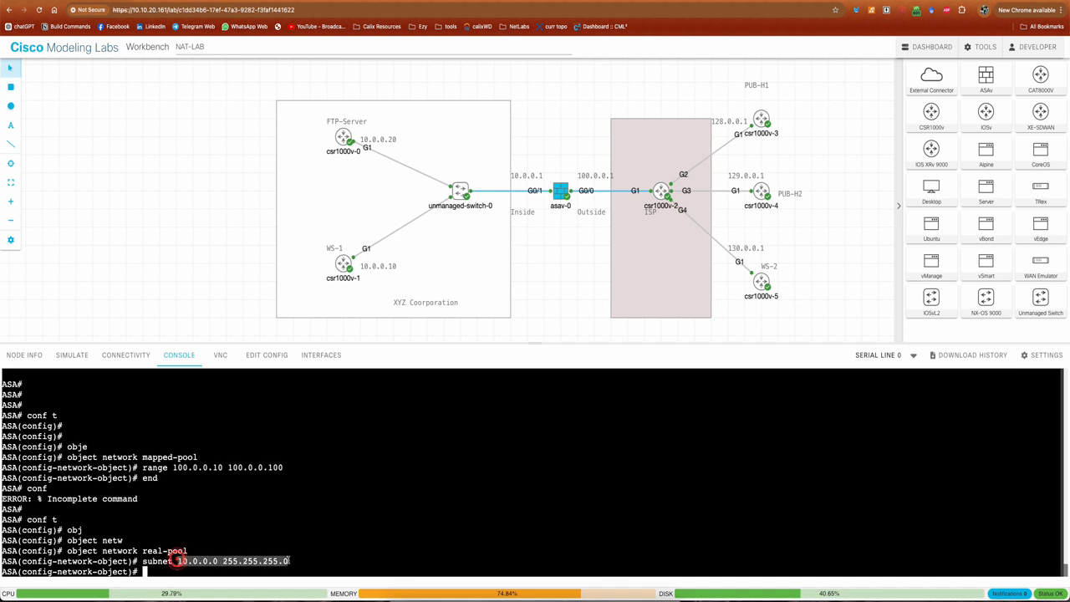
{"action": "double_click", "coordinate": [164, 551]}
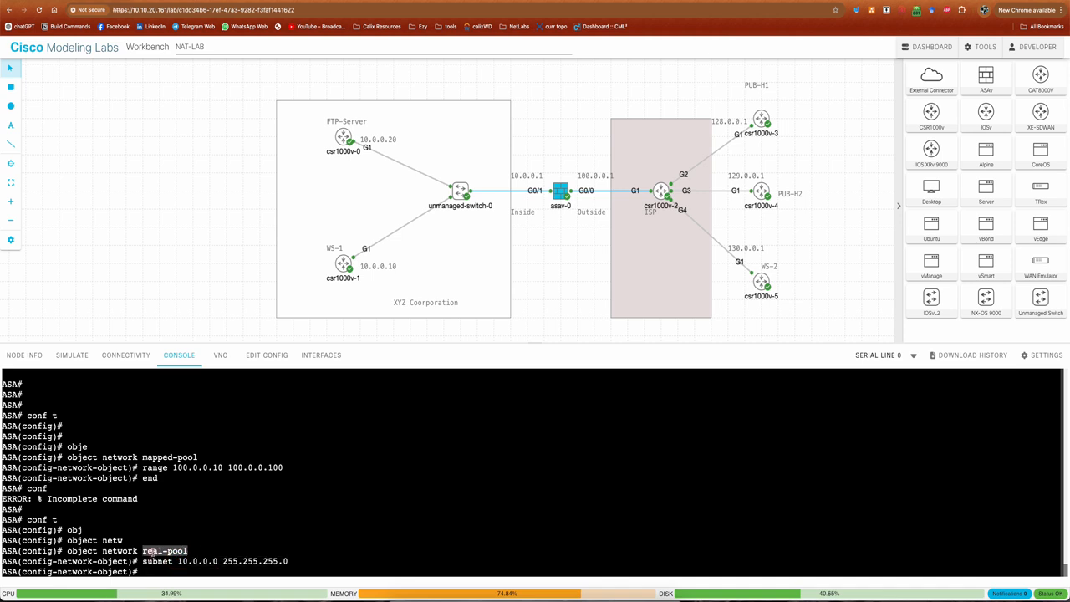
{"action": "left_click", "coordinate": [330, 533]}
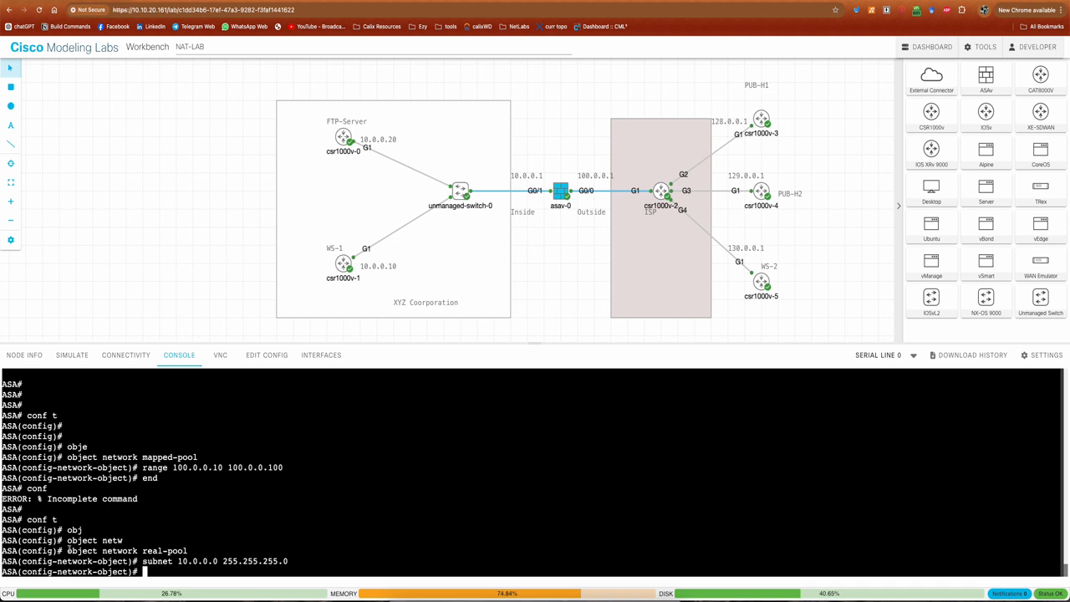
{"action": "left_click_drag", "start_coordinate": [67, 550], "coordinate": [192, 551]}
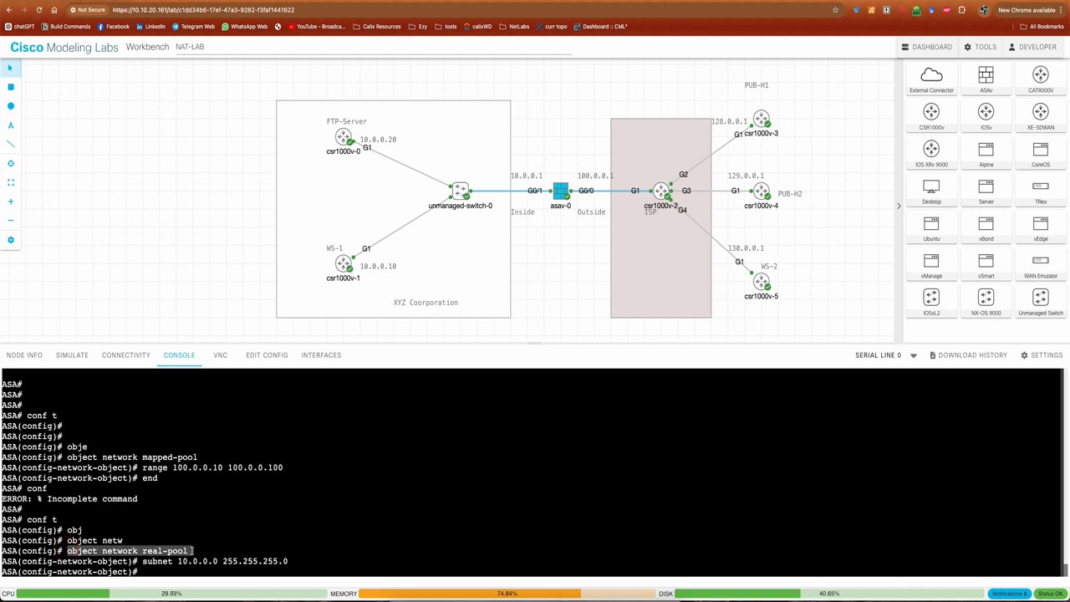
{"action": "left_click", "coordinate": [240, 532]}
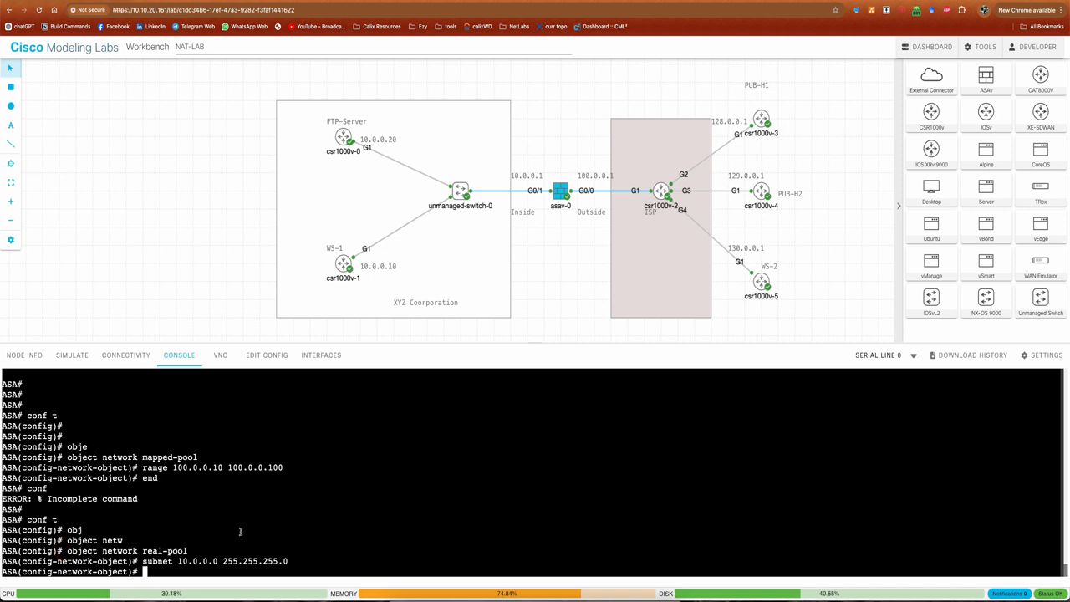
Add a dynamic NAT rule to the real-pool object from inside to outside, translating to mapped-pool
{"action": "type", "text": "nat (inside,outsode"}
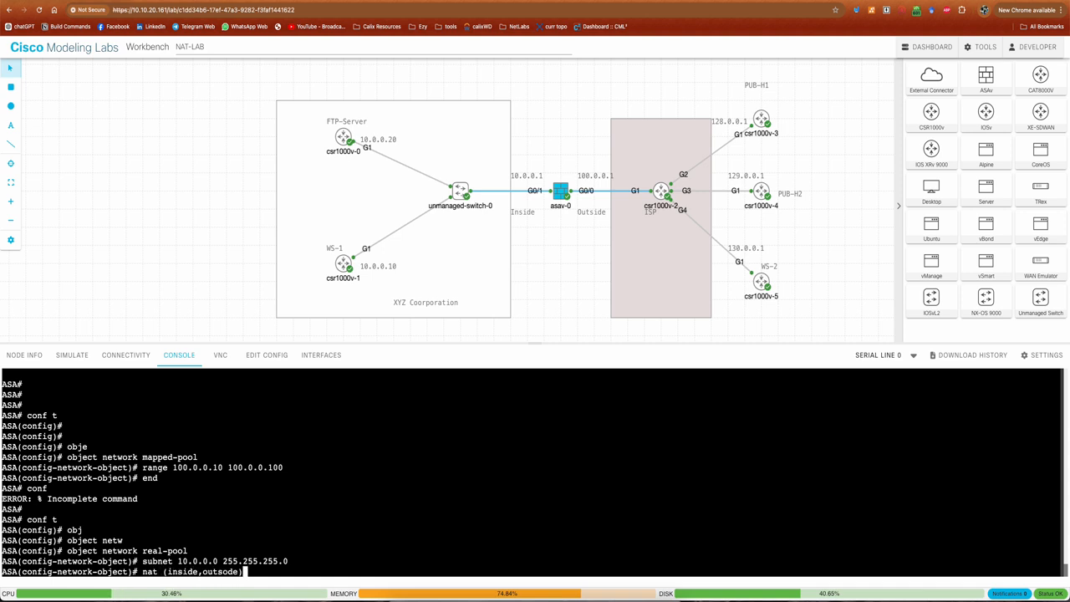
{"action": "key", "text": "BackSpace"}
{"action": "key", "text": "BackSpace"}
{"action": "key", "text": "BackSpace"}
{"action": "type", "text": "ide) dynamic mapped-pool"}
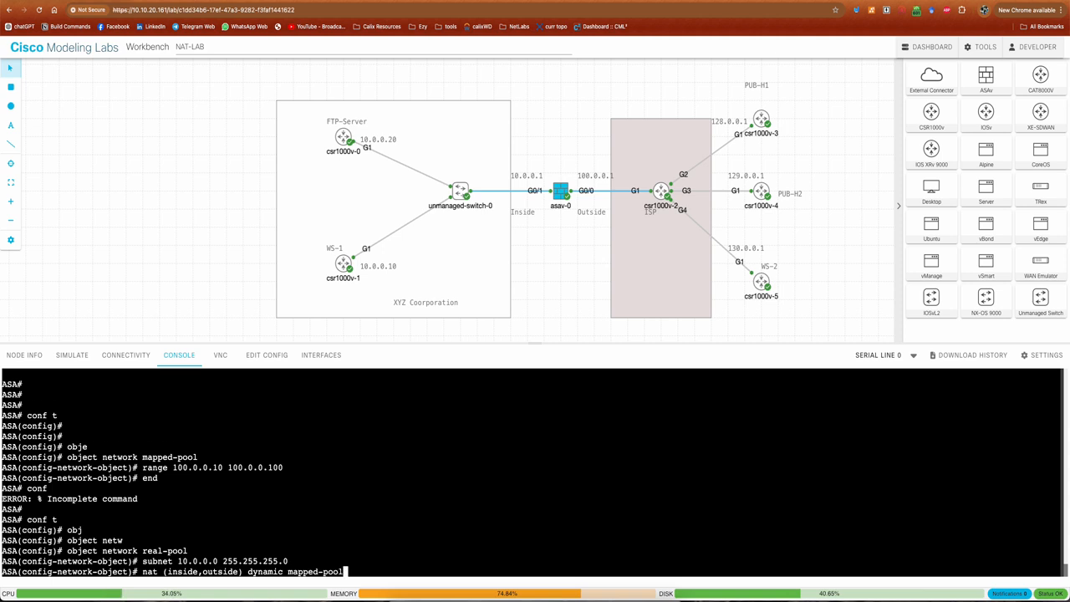
{"action": "key", "text": "Return"}
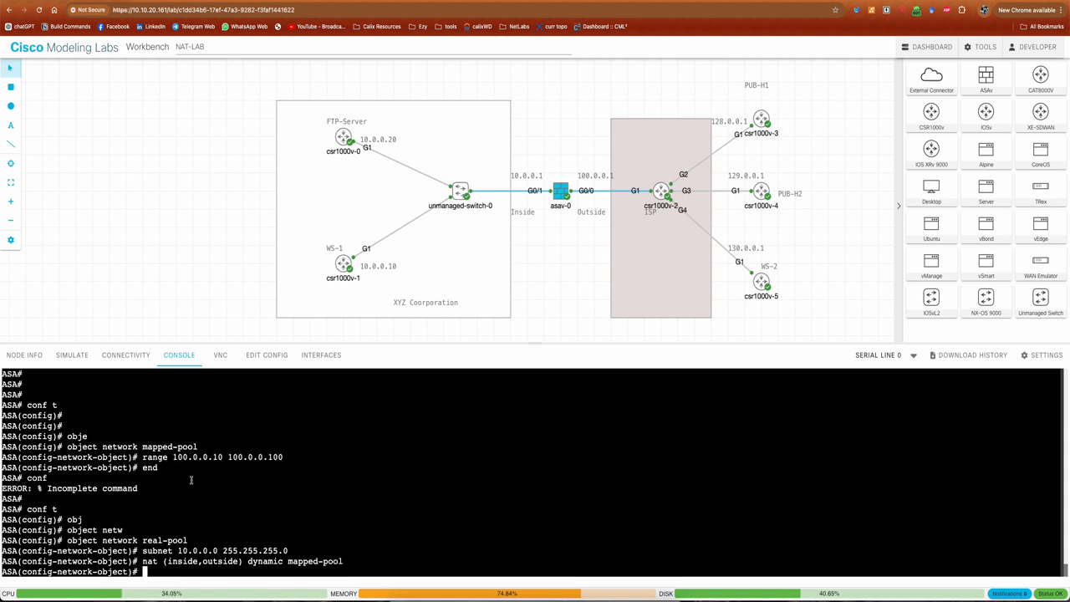
Review the NAT rule's interfaces, dynamic type and mapped pool together with the real-pool subnet
{"action": "left_click_drag", "start_coordinate": [142, 561], "coordinate": [344, 562]}
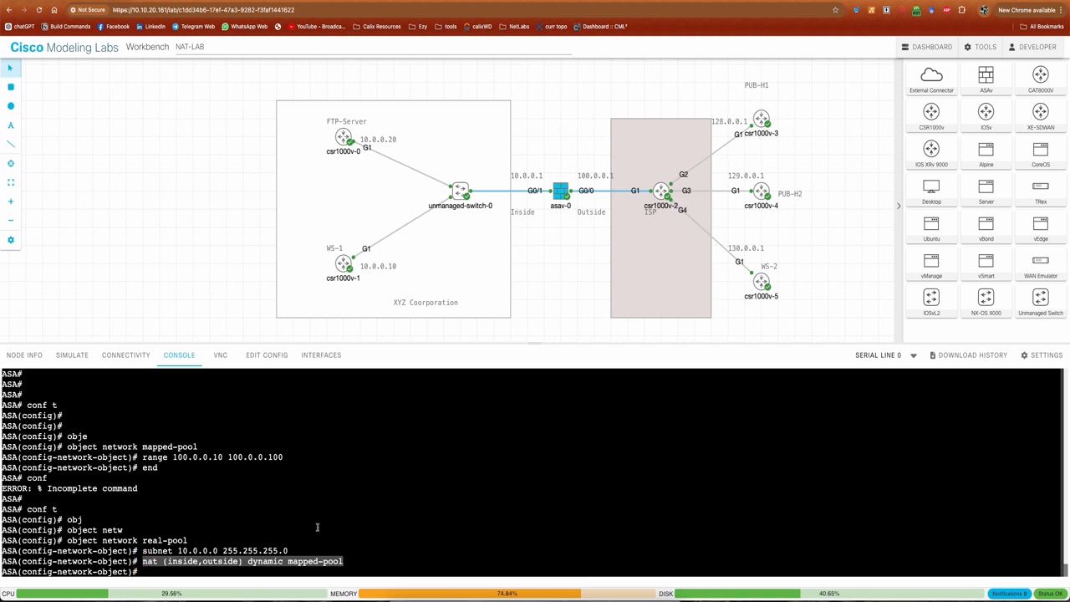
{"action": "left_click", "coordinate": [240, 540]}
{"action": "double_click", "coordinate": [180, 561]}
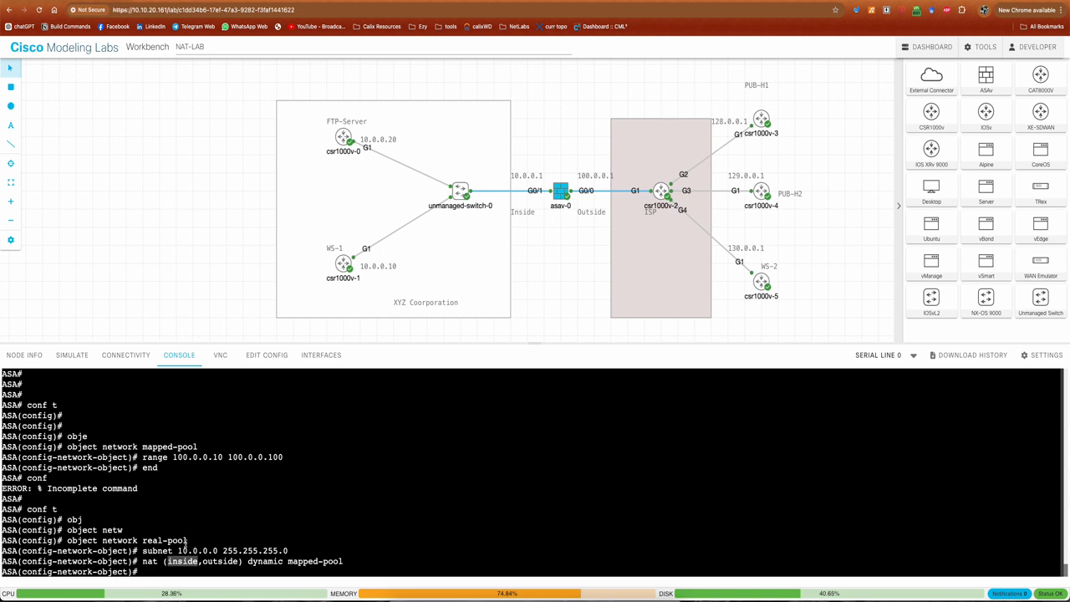
{"action": "left_click_drag", "start_coordinate": [178, 548], "coordinate": [286, 547]}
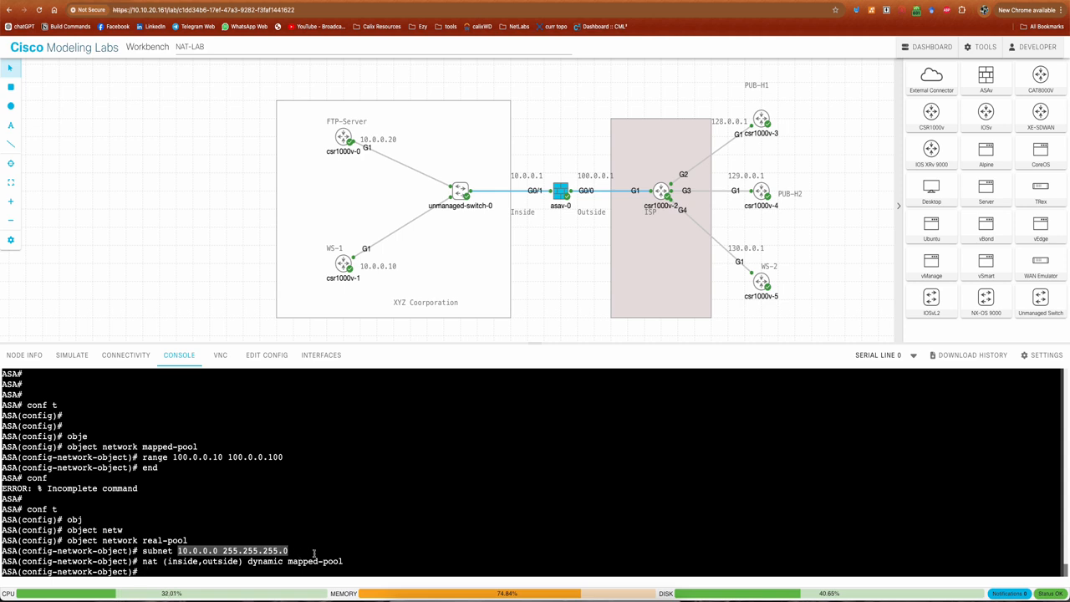
{"action": "left_click_drag", "start_coordinate": [288, 561], "coordinate": [343, 561]}
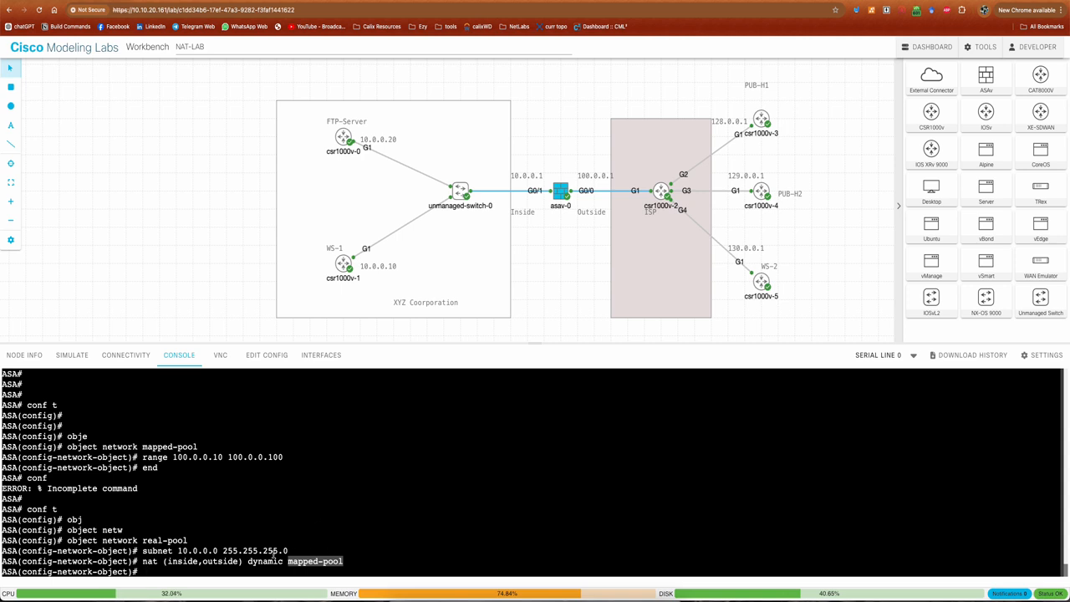
{"action": "left_click_drag", "start_coordinate": [248, 560], "coordinate": [284, 561]}
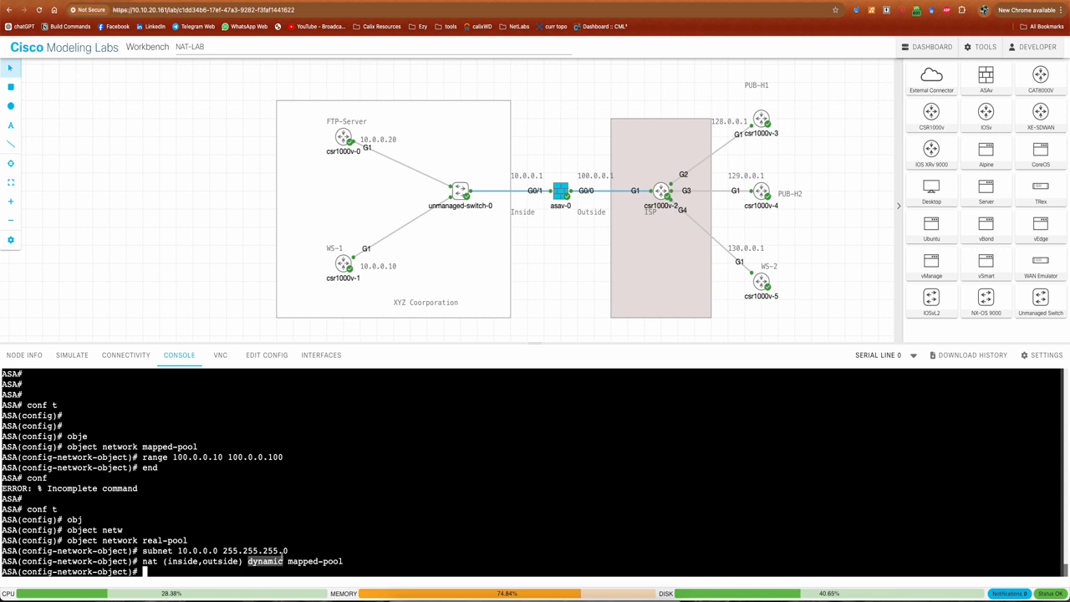
{"action": "left_click", "coordinate": [209, 561]}
{"action": "double_click", "coordinate": [215, 562]}
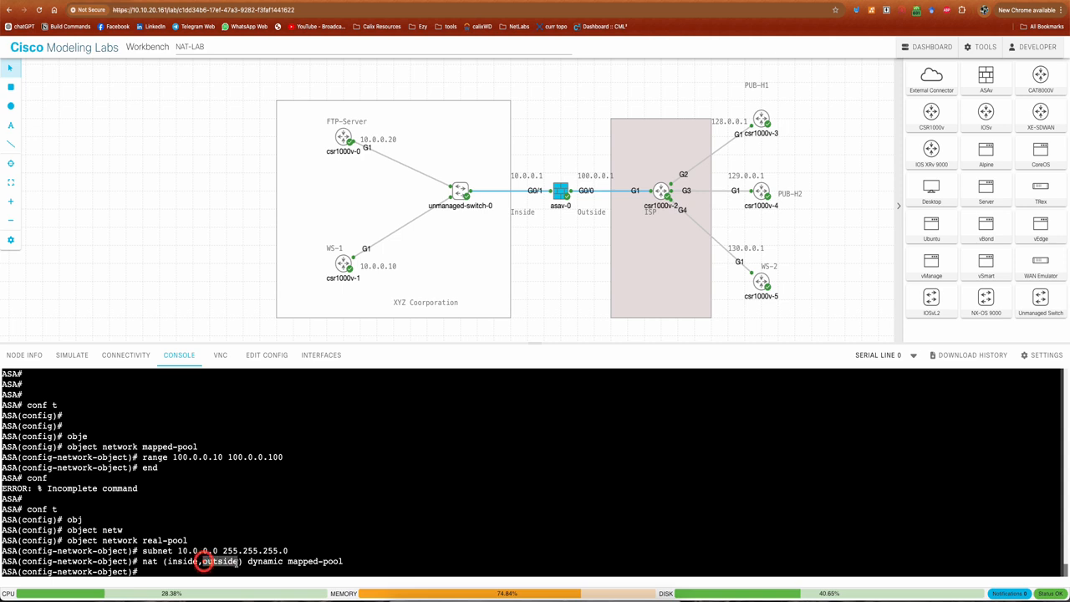
{"action": "left_click", "coordinate": [319, 494]}
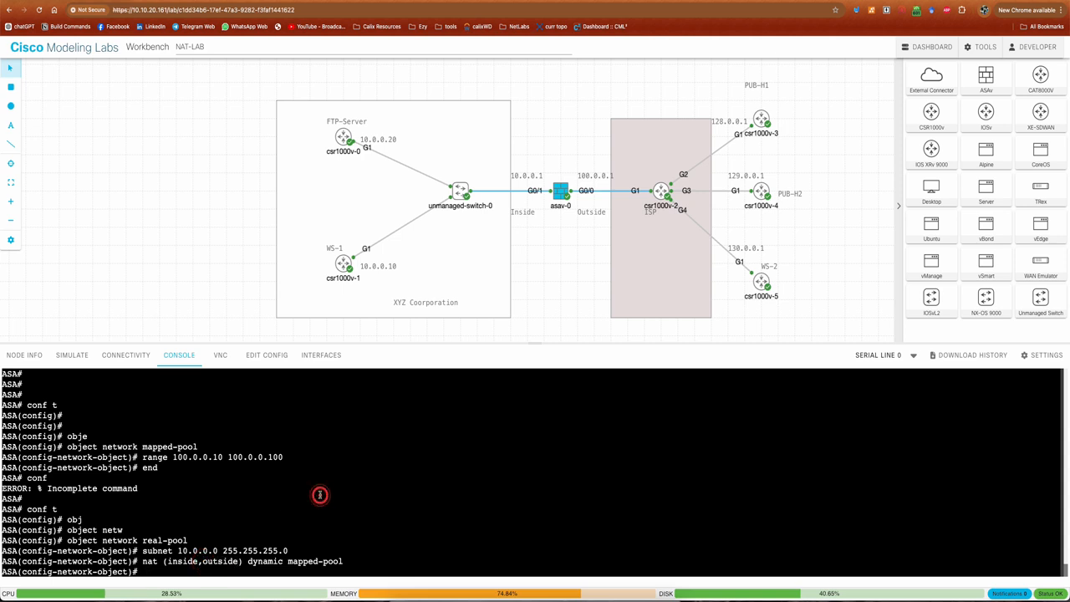
{"action": "left_click", "coordinate": [313, 450]}
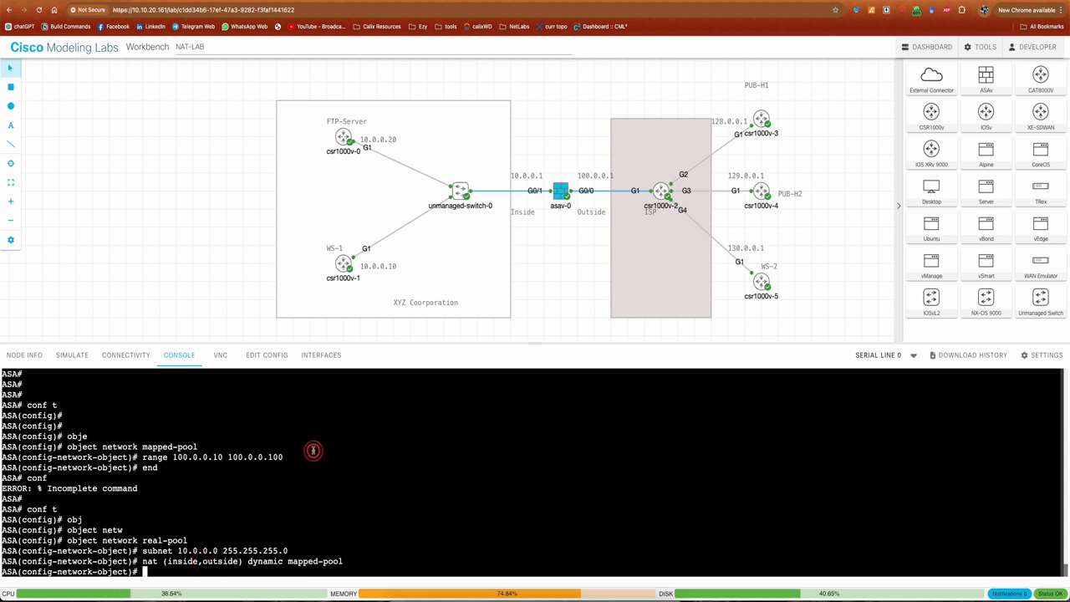
{"action": "left_click", "coordinate": [328, 475]}
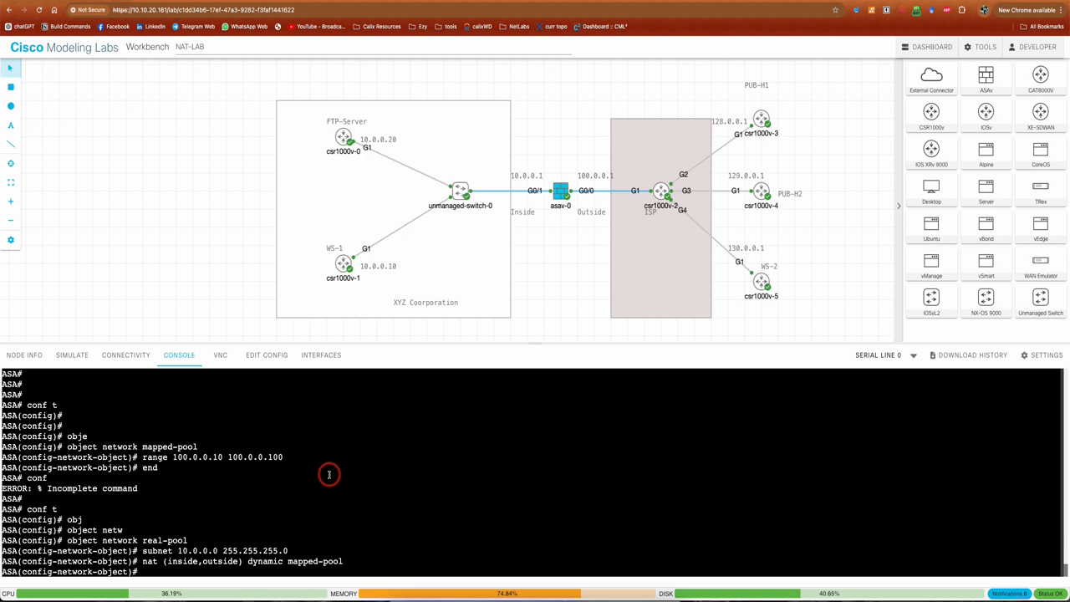
Leave configuration mode with end and return to the ASA's privileged prompt
{"action": "type", "text": "end"}
{"action": "key", "text": "Return"}
{"action": "key", "text": "Return"}
{"action": "key", "text": "Return"}
{"action": "key", "text": "Return"}
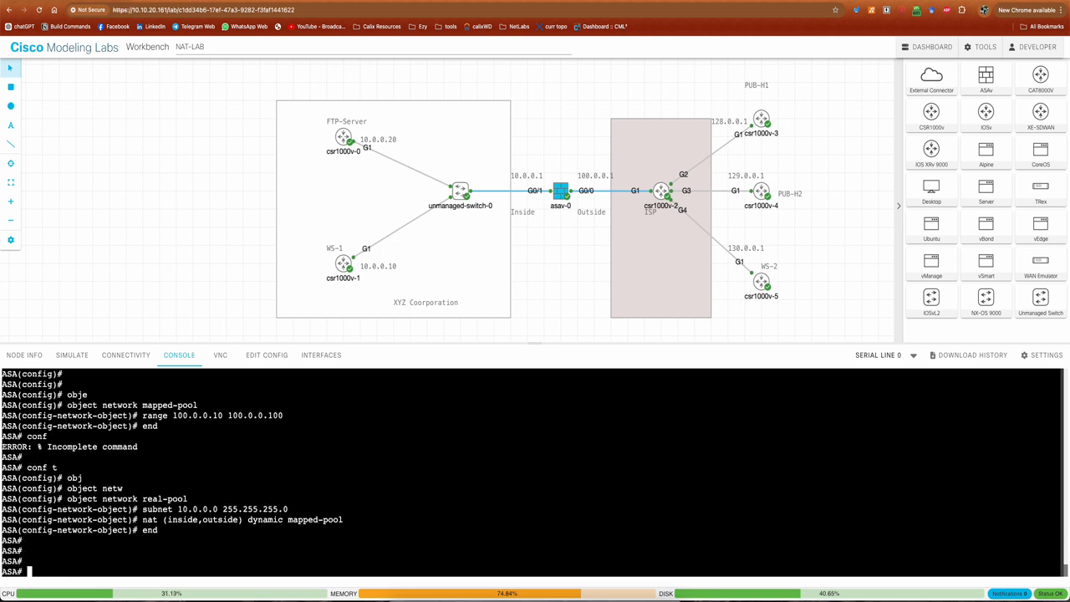
Open the console of inside workstation WS-1 and ping 130.0.0.1 to test the new NAT rule
{"action": "left_click_drag", "start_coordinate": [141, 519], "coordinate": [316, 519]}
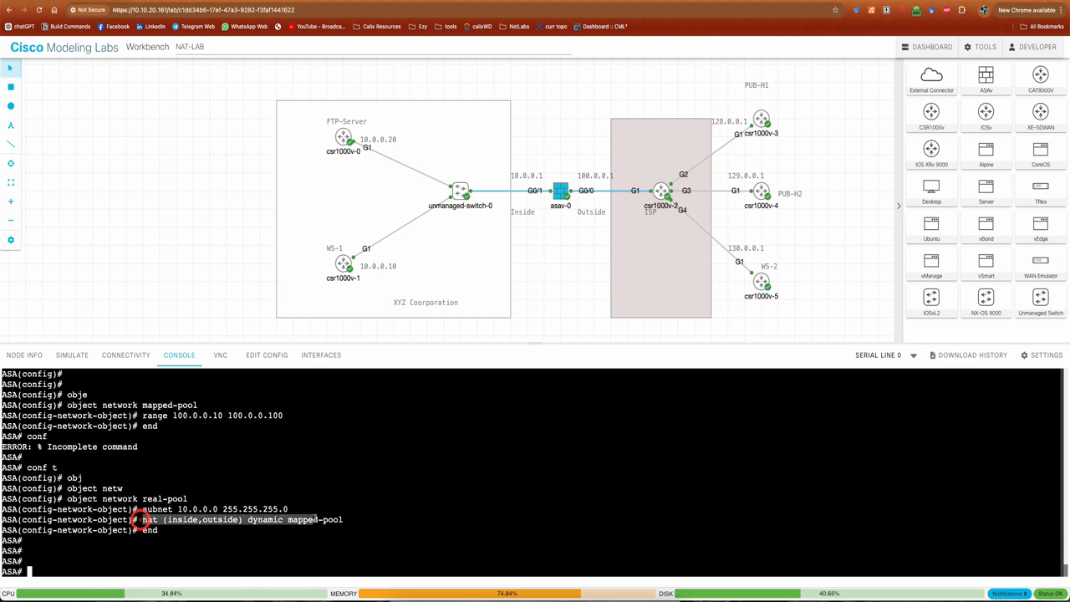
{"action": "left_click", "coordinate": [341, 518]}
{"action": "left_click", "coordinate": [343, 264]}
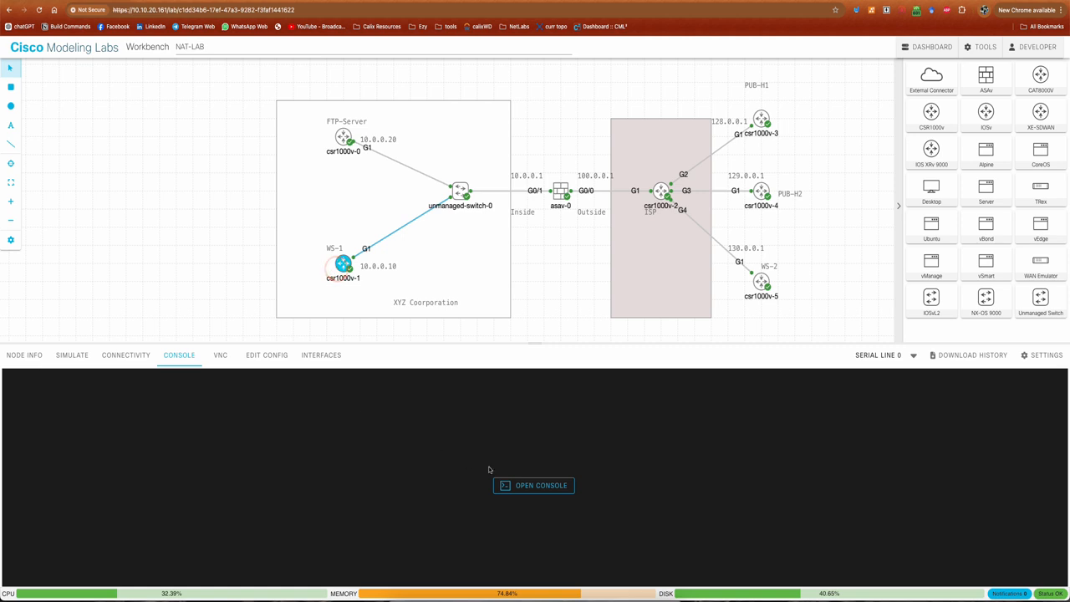
{"action": "left_click", "coordinate": [519, 483]}
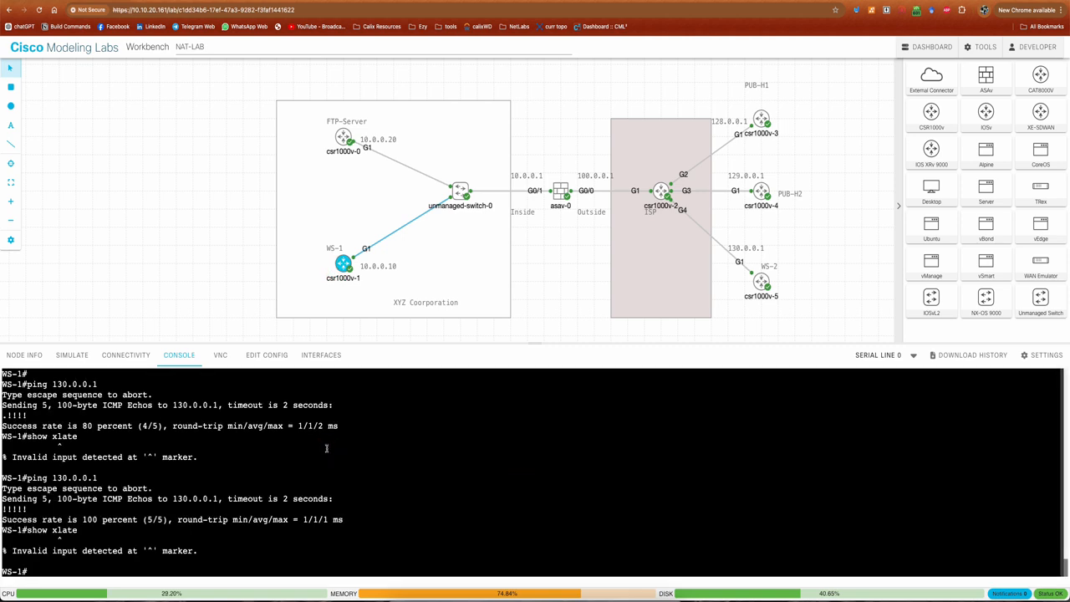
{"action": "type", "text": "ping 130.0.0.1"}
{"action": "key", "text": "Return"}
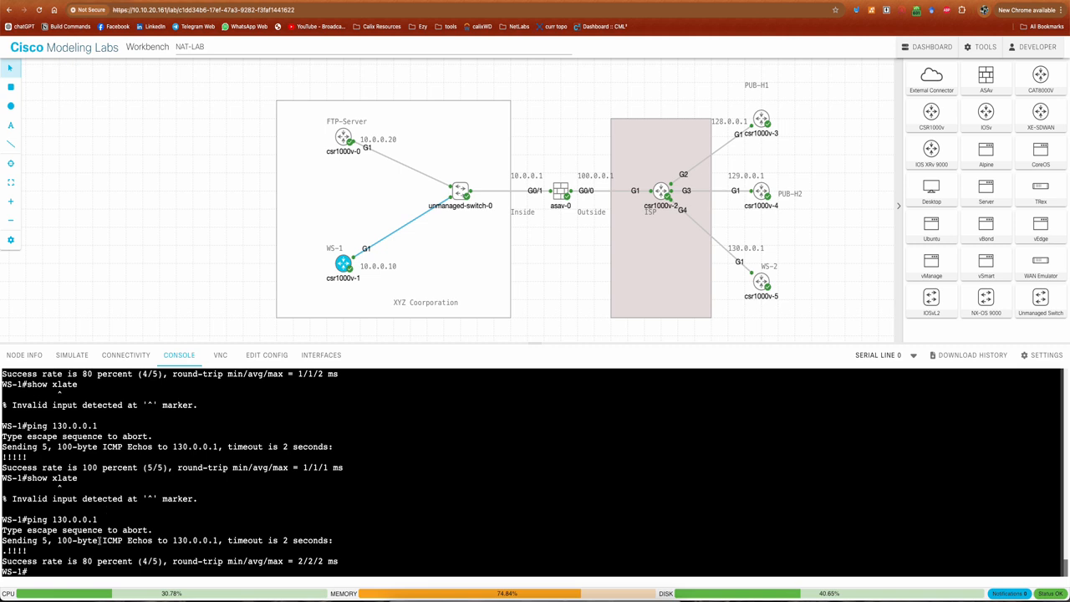
Repeat the ping from WS-1 to 130.0.0.1 and check its success rate
{"action": "left_click_drag", "start_coordinate": [84, 561], "coordinate": [241, 560]}
{"action": "left_click", "coordinate": [284, 499]}
{"action": "key", "text": "Up"}
{"action": "key", "text": "Return"}
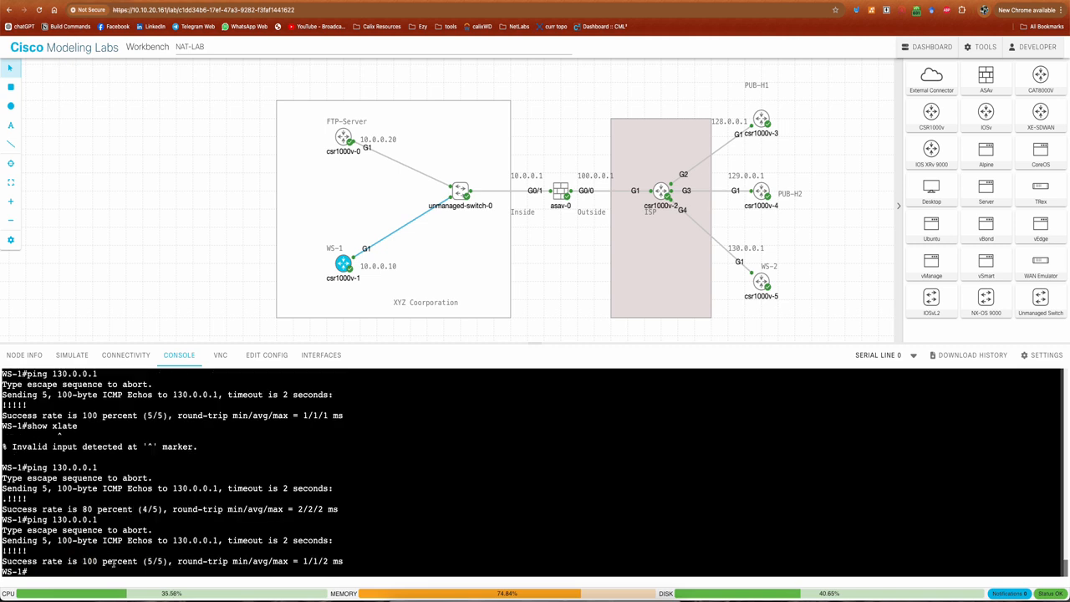
{"action": "left_click_drag", "start_coordinate": [82, 561], "coordinate": [295, 561]}
{"action": "left_click", "coordinate": [327, 497]}
Ping 129.0.0.1 from WS-1 by editing the previous ping command
{"action": "key", "text": "Up"}
{"action": "key", "text": "BackSpace"}
{"action": "key", "text": "BackSpace"}
{"action": "key", "text": "BackSpace"}
{"action": "key", "text": "BackSpace"}
{"action": "key", "text": "BackSpace"}
{"action": "key", "text": "BackSpace"}
{"action": "key", "text": "BackSpace"}
{"action": "key", "text": "BackSpace"}
{"action": "type", "text": "129.0.0.1"}
{"action": "key", "text": "Return"}
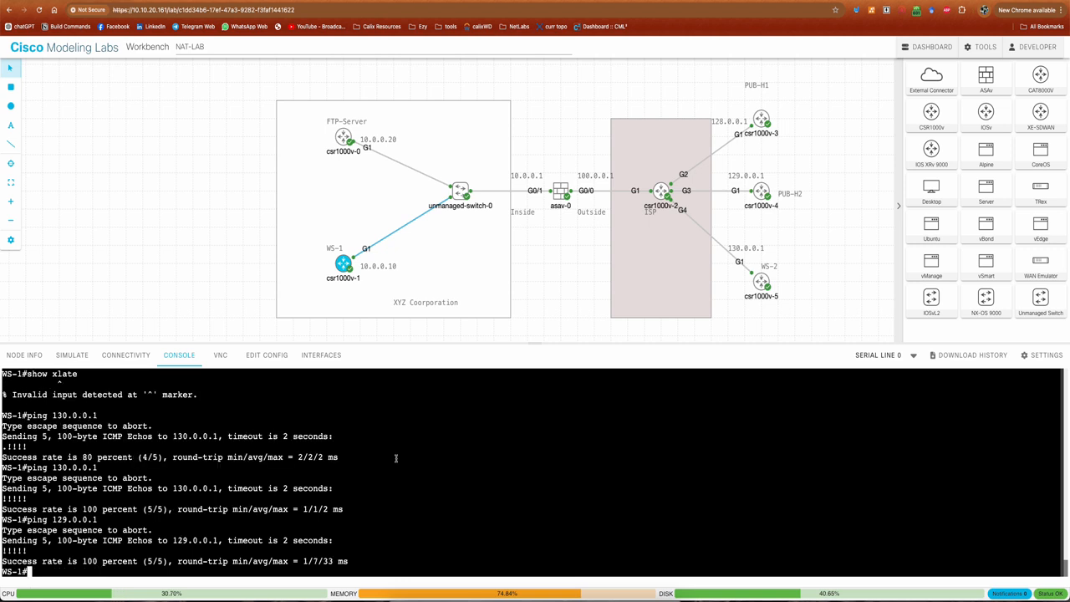
Ping 128.0.0.1 from WS-1 by editing the previous ping command
{"action": "key", "text": "Up"}
{"action": "key", "text": "Left"}
{"action": "key", "text": "Left"}
{"action": "key", "text": "Left"}
{"action": "key", "text": "Left"}
{"action": "key", "text": "Left"}
{"action": "key", "text": "Left"}
{"action": "key", "text": "BackSpace"}
{"action": "type", "text": "8"}
{"action": "key", "text": "Return"}
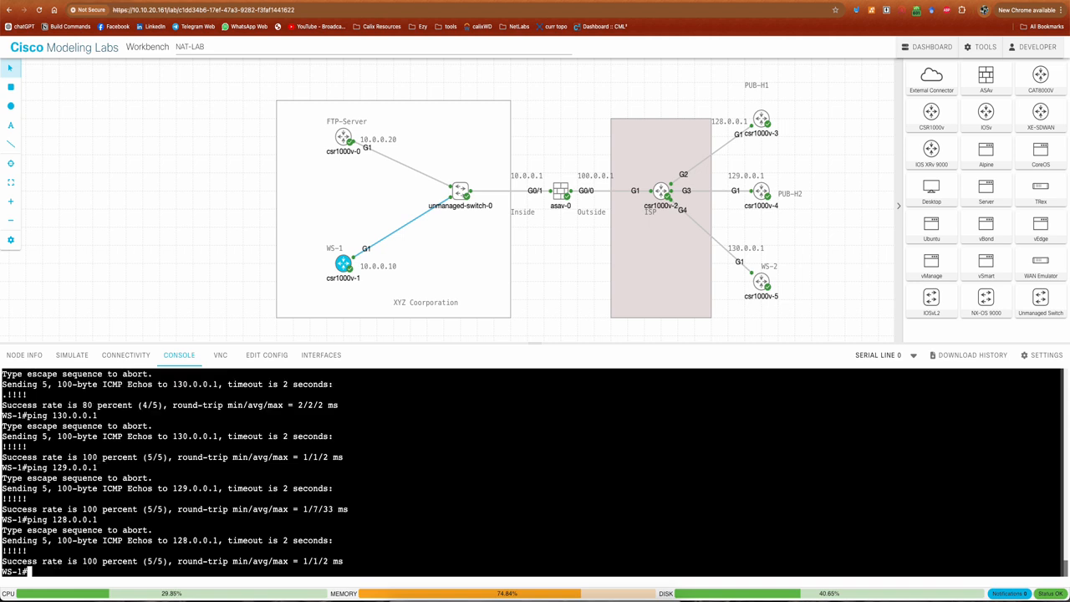
Try to display the NAT translation table with show xlate on WS-1
{"action": "key", "text": "Return"}
{"action": "key", "text": "Return"}
{"action": "key", "text": "Return"}
{"action": "key", "text": "Return"}
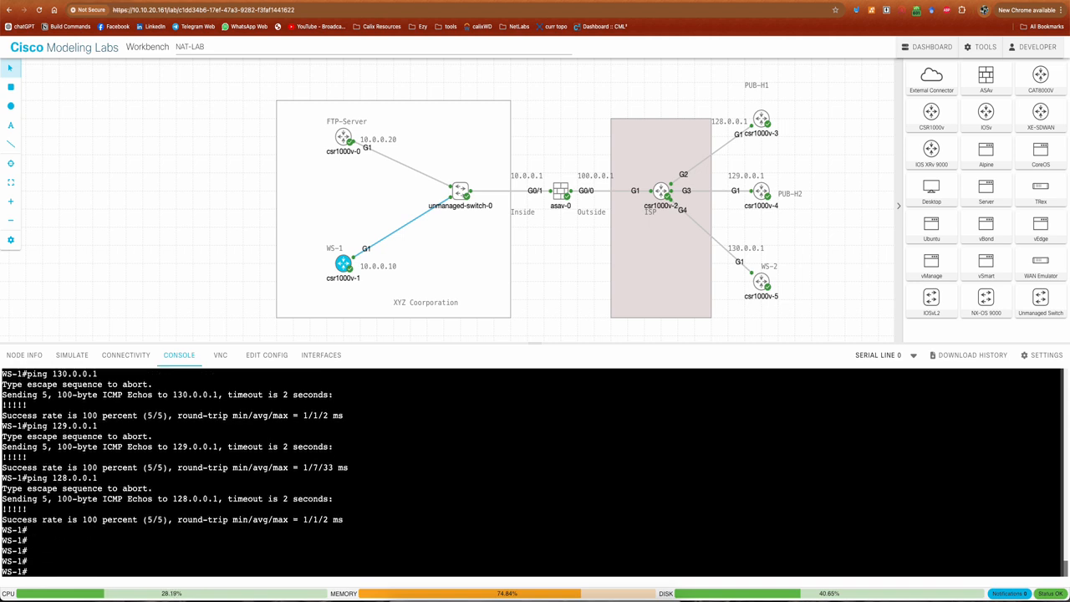
{"action": "type", "text": "show xlate"}
{"action": "key", "text": "Return"}
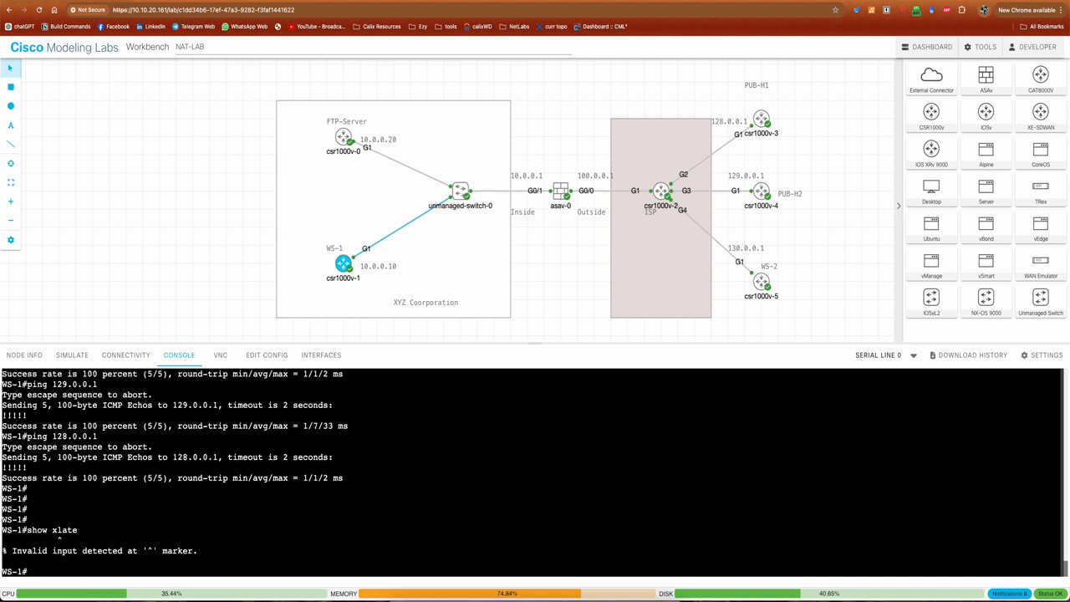
Run show xlate on the ASA and examine the dynamic translation entry created for WS-1's traffic
{"action": "left_click", "coordinate": [389, 500]}
{"action": "left_click", "coordinate": [560, 198]}
{"action": "left_click", "coordinate": [269, 486]}
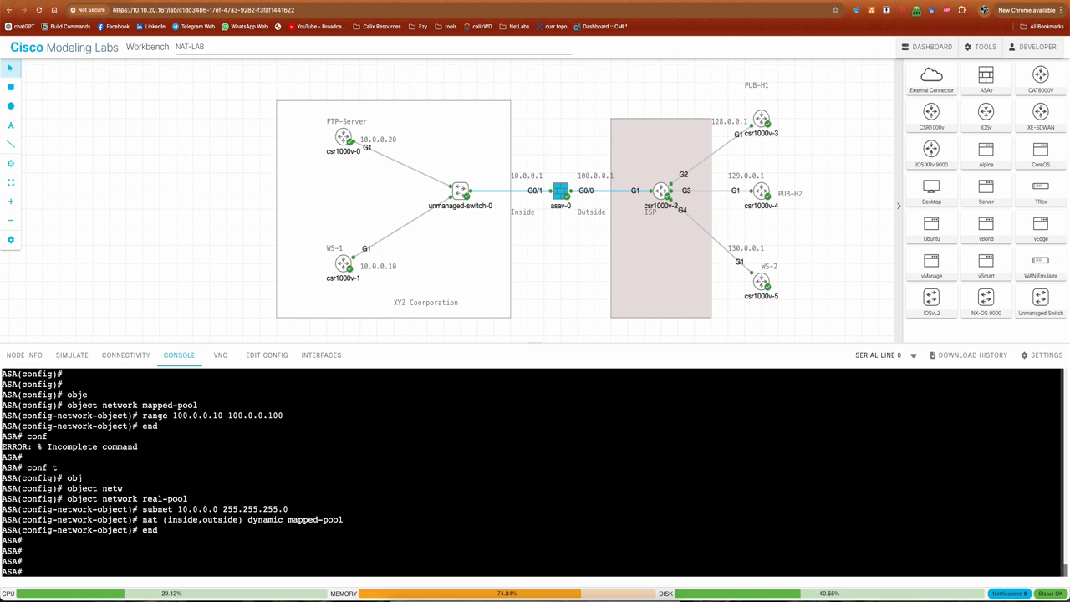
{"action": "type", "text": "show xlate"}
{"action": "key", "text": "Return"}
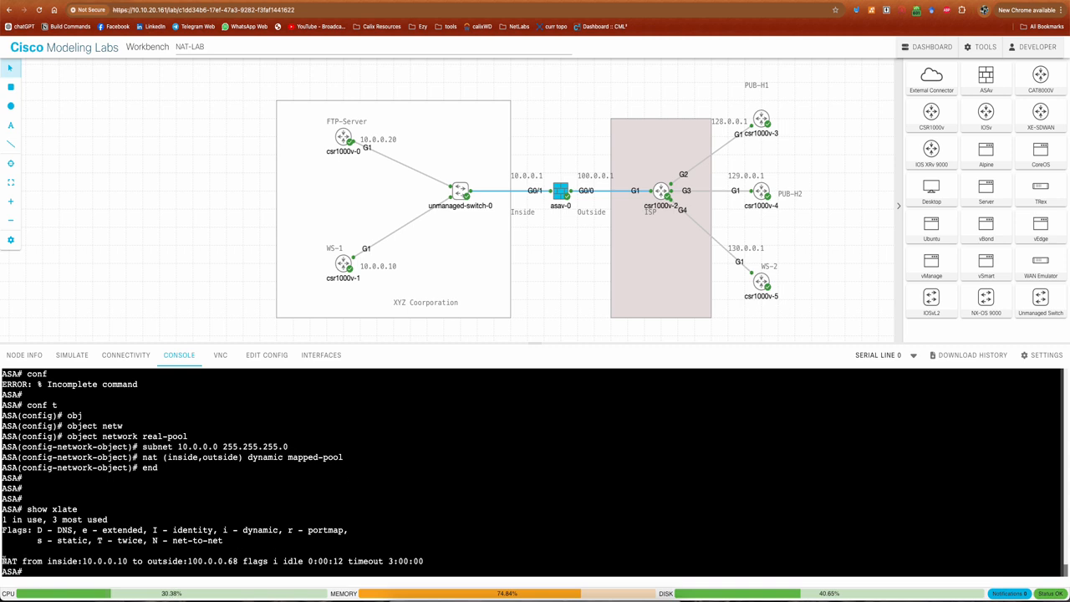
{"action": "left_click_drag", "start_coordinate": [3, 558], "coordinate": [423, 561]}
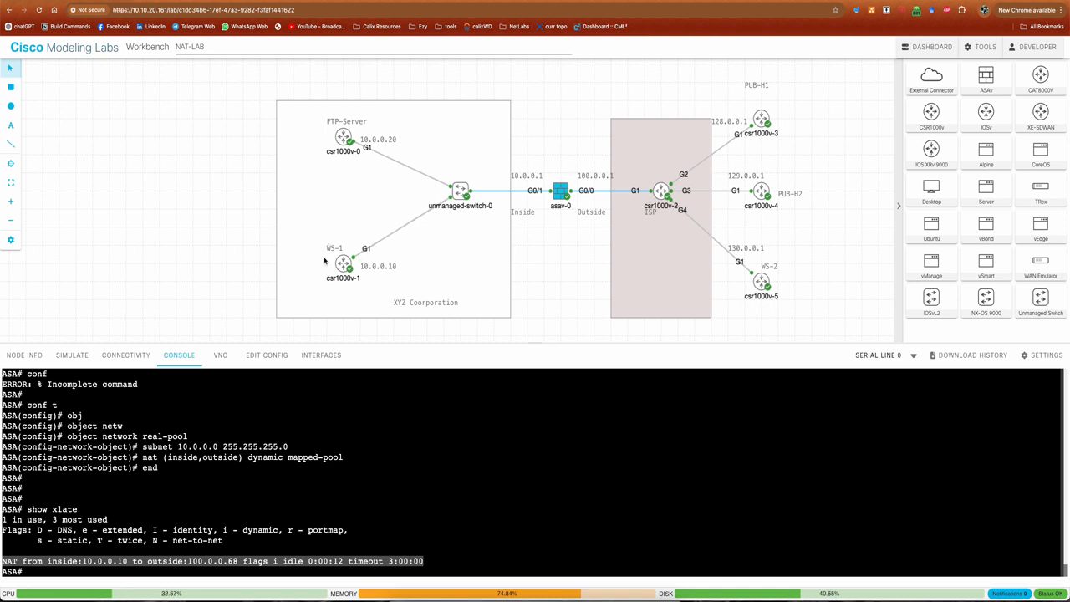
{"action": "left_click", "coordinate": [159, 510]}
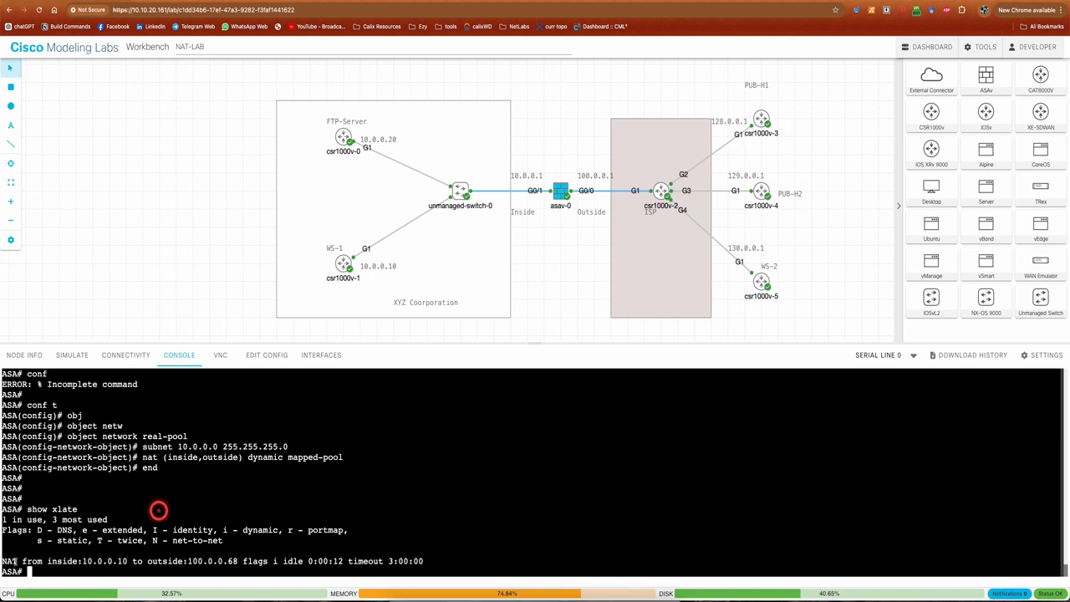
{"action": "left_click_drag", "start_coordinate": [2, 561], "coordinate": [371, 550]}
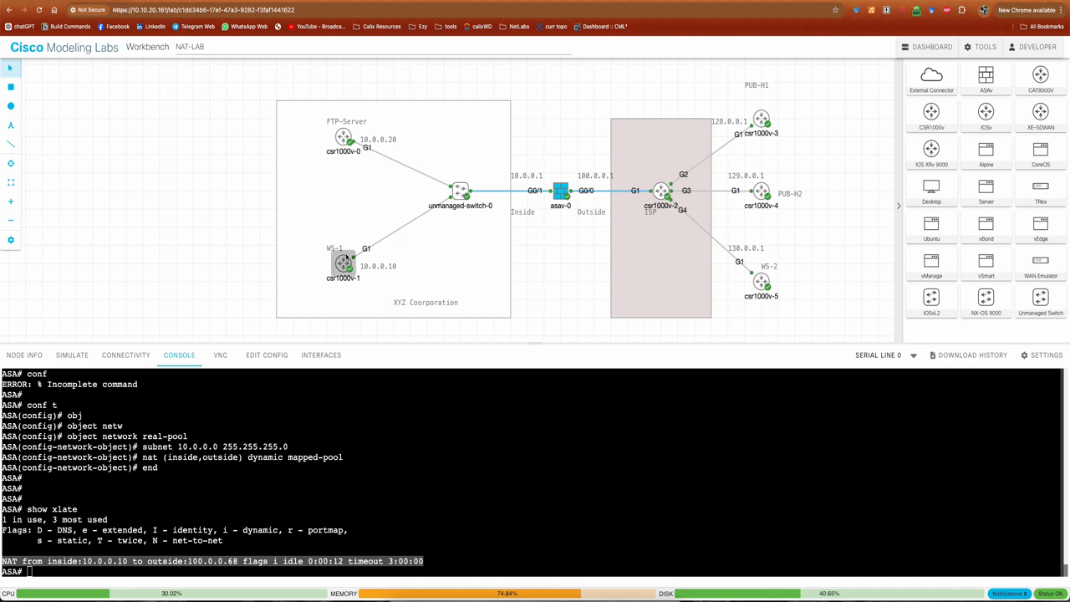
Open the FTP-Server's console, ping 130.0.0.1 from it and check the success rate
{"action": "left_click", "coordinate": [344, 264]}
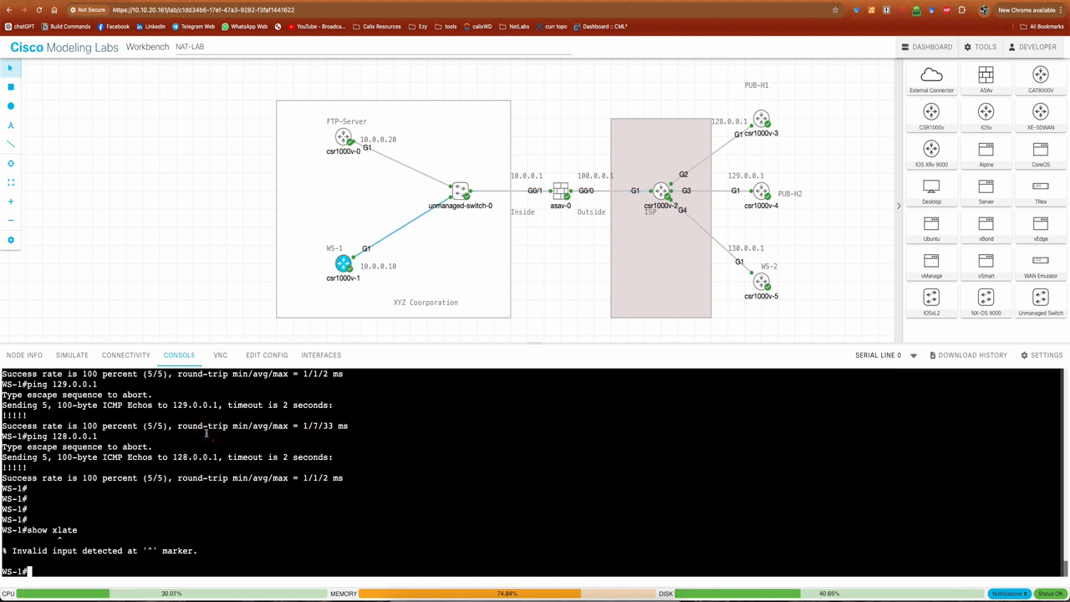
{"action": "left_click", "coordinate": [560, 190]}
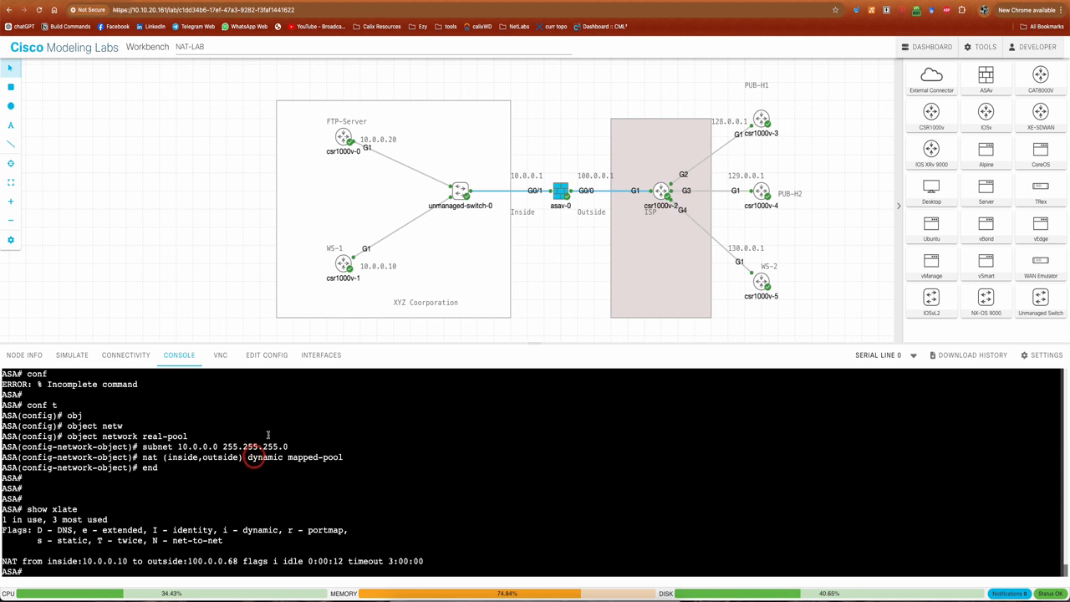
{"action": "left_click", "coordinate": [343, 138]}
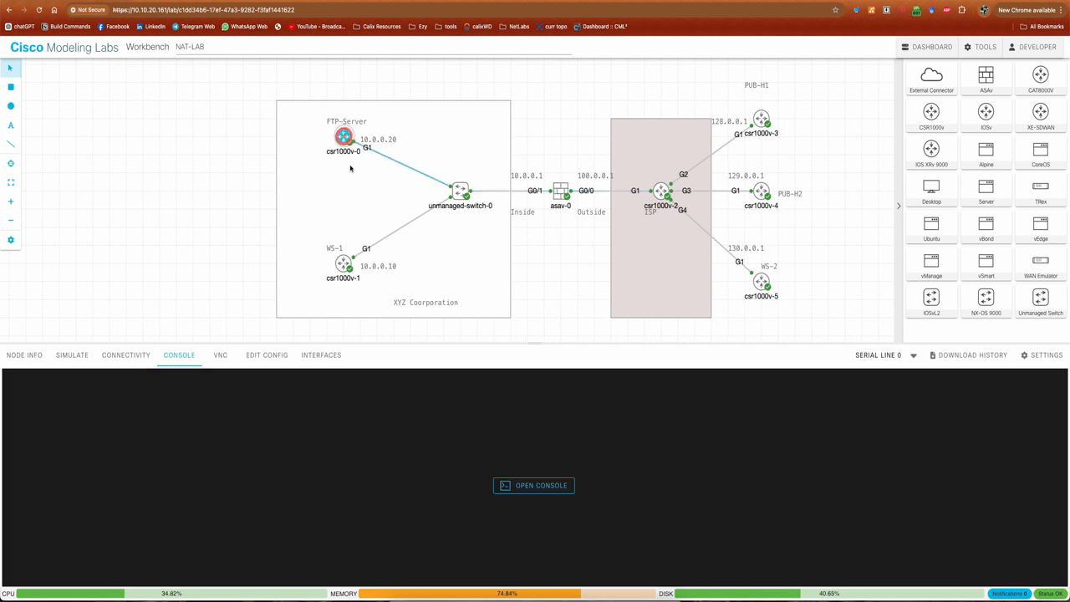
{"action": "left_click", "coordinate": [523, 480]}
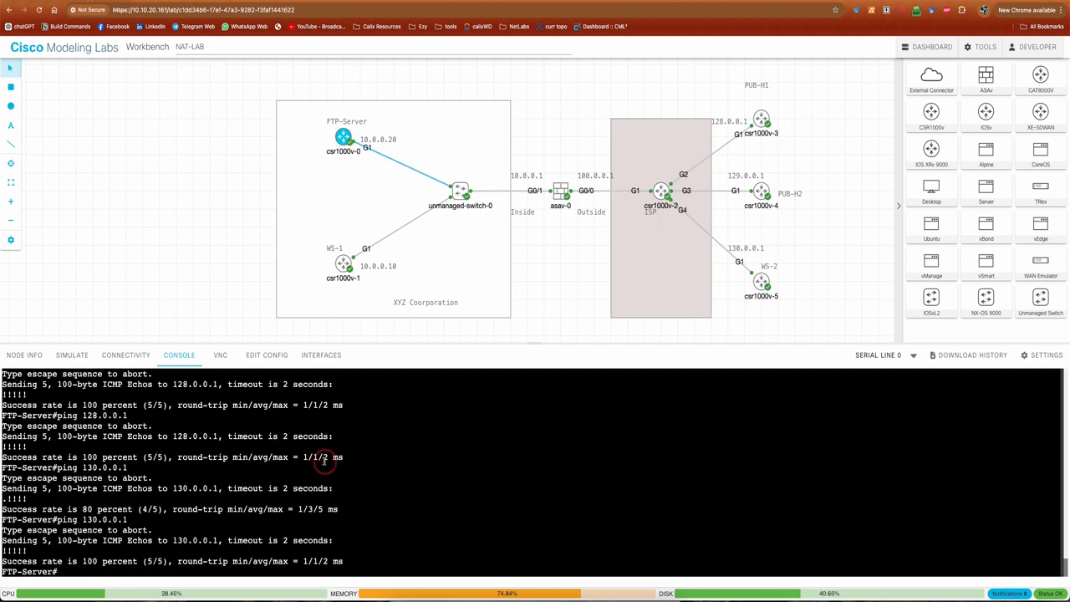
{"action": "key", "text": "Return"}
{"action": "type", "text": "ping "}
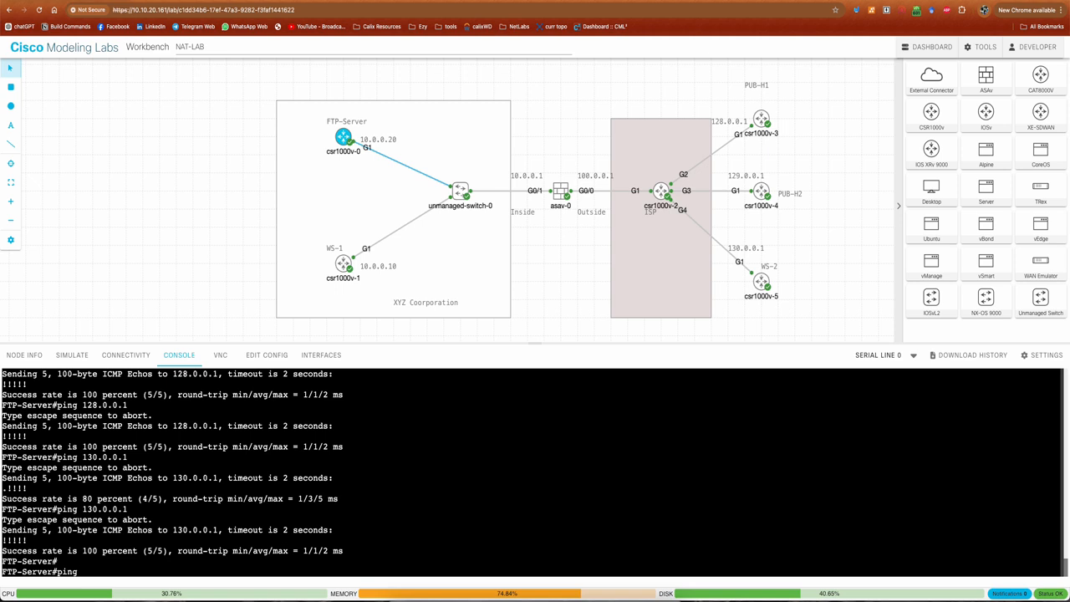
{"action": "type", "text": "130.0.0.1"}
{"action": "key", "text": "Return"}
{"action": "left_click_drag", "start_coordinate": [70, 561], "coordinate": [329, 561]}
{"action": "left_click", "coordinate": [304, 525]}
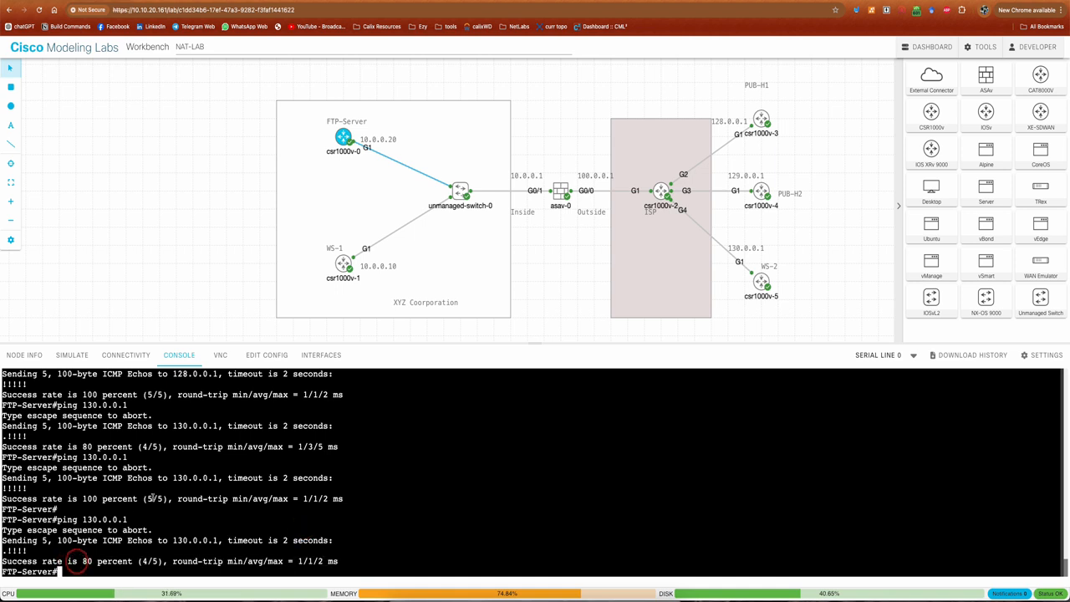
Run show xlate on the ASA again and examine the translation entries for both inside hosts
{"action": "left_click", "coordinate": [558, 191]}
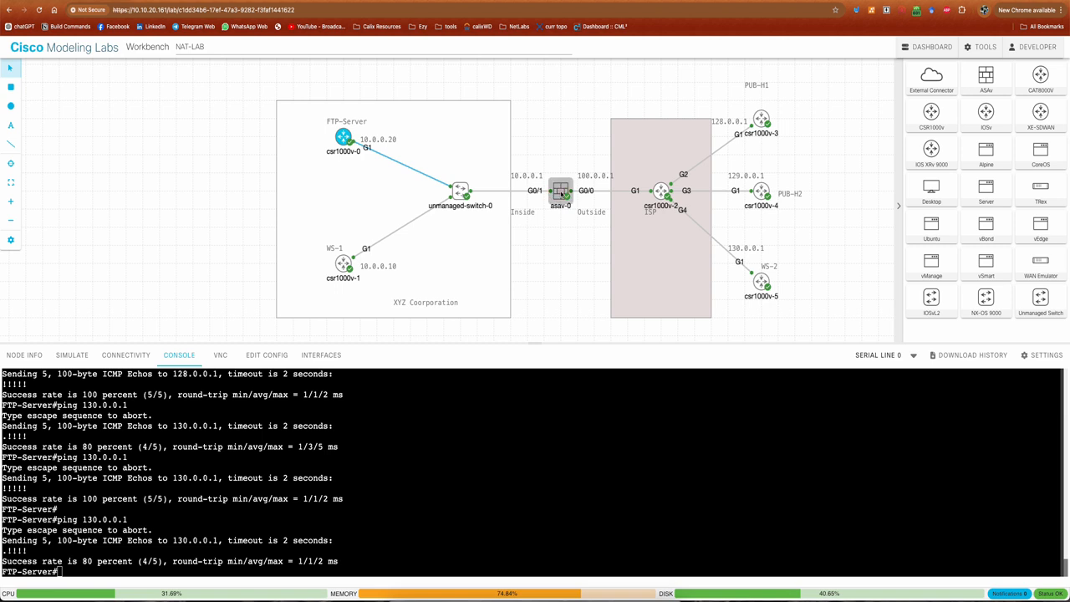
{"action": "left_click", "coordinate": [290, 412]}
{"action": "type", "text": "show xlate"}
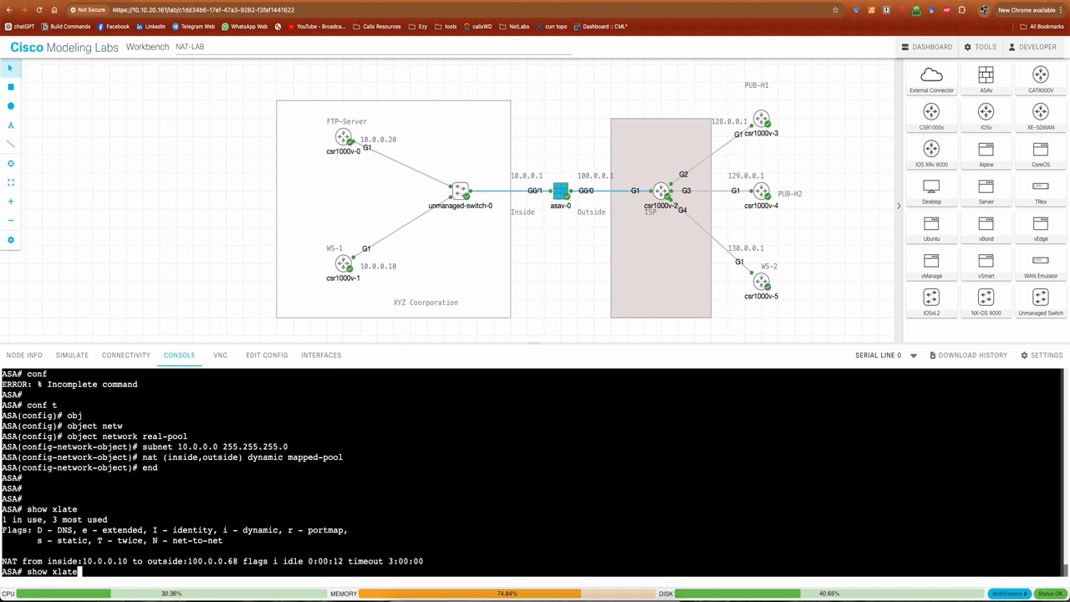
{"action": "key", "text": "Return"}
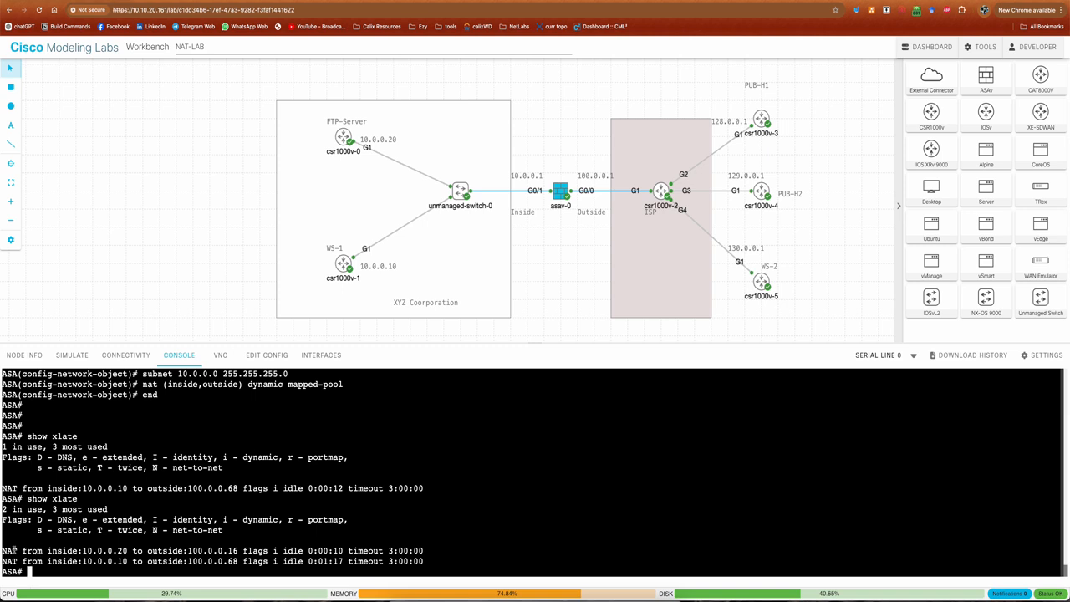
{"action": "left_click_drag", "start_coordinate": [3, 550], "coordinate": [427, 561]}
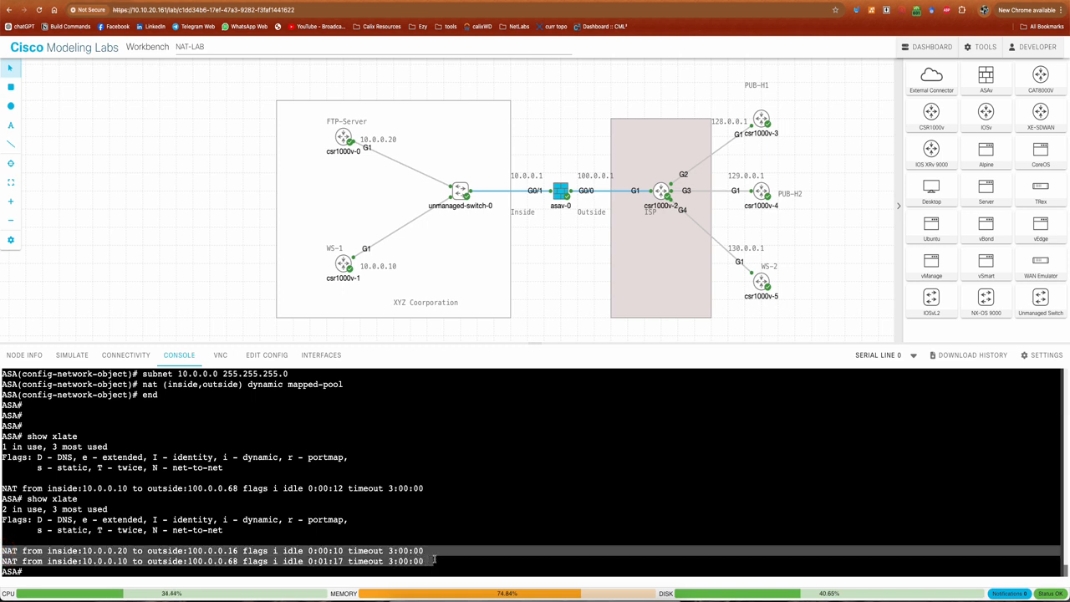
{"action": "left_click", "coordinate": [434, 561]}
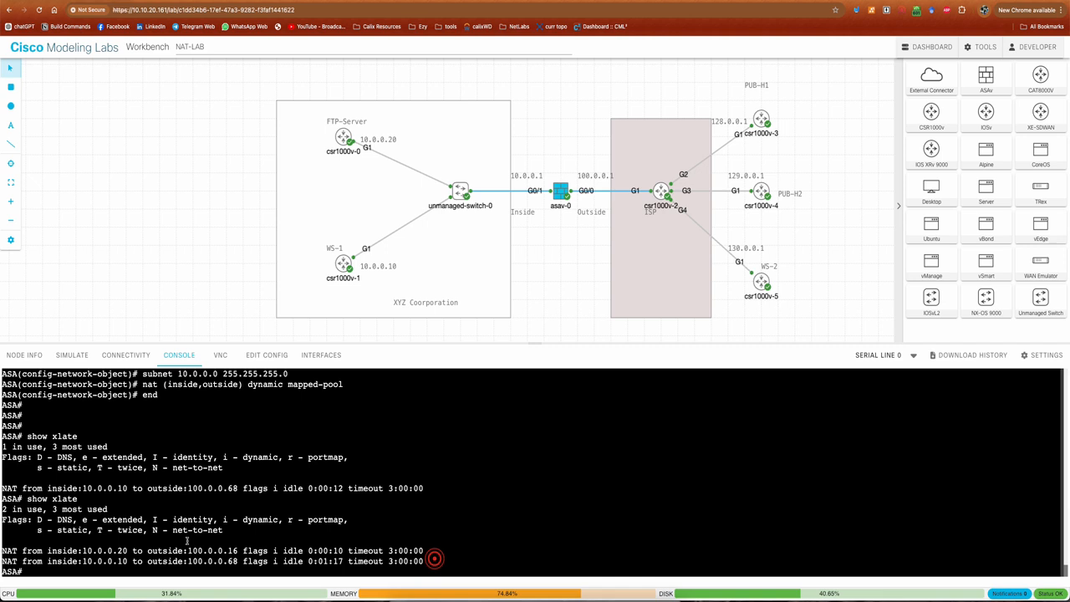
Compare the inside and mapped outside addresses in the translation entries for WS-1 and the FTP-Server
{"action": "double_click", "coordinate": [83, 562]}
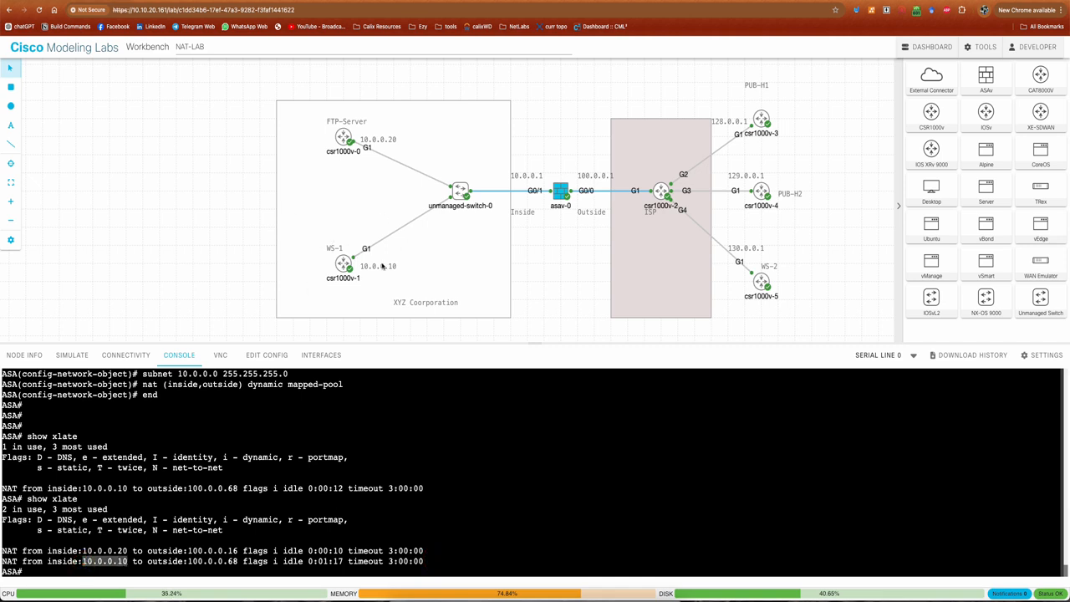
{"action": "double_click", "coordinate": [83, 551]}
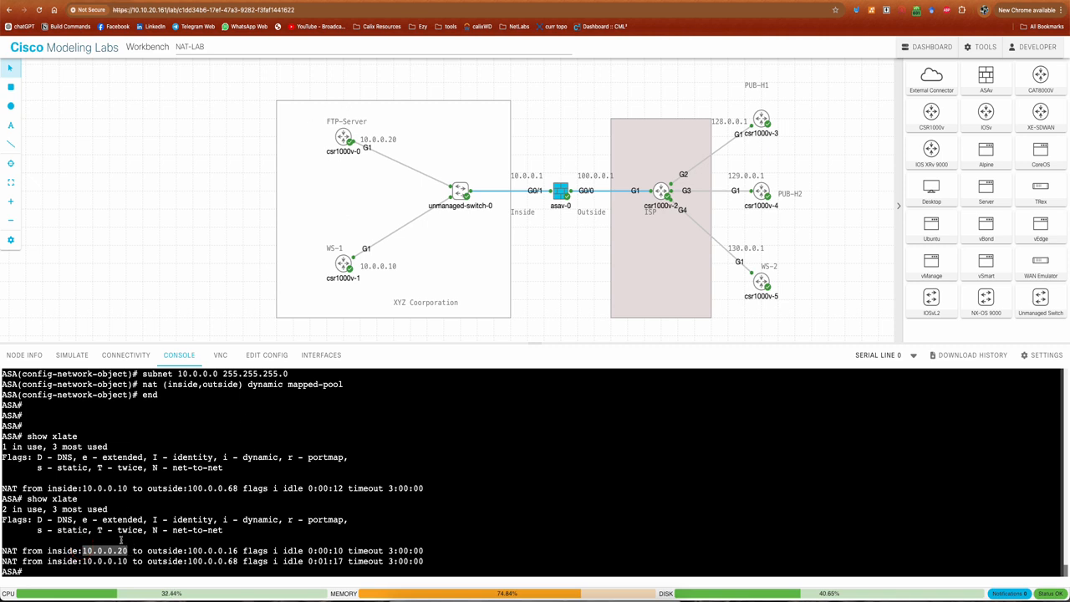
{"action": "left_click", "coordinate": [112, 555]}
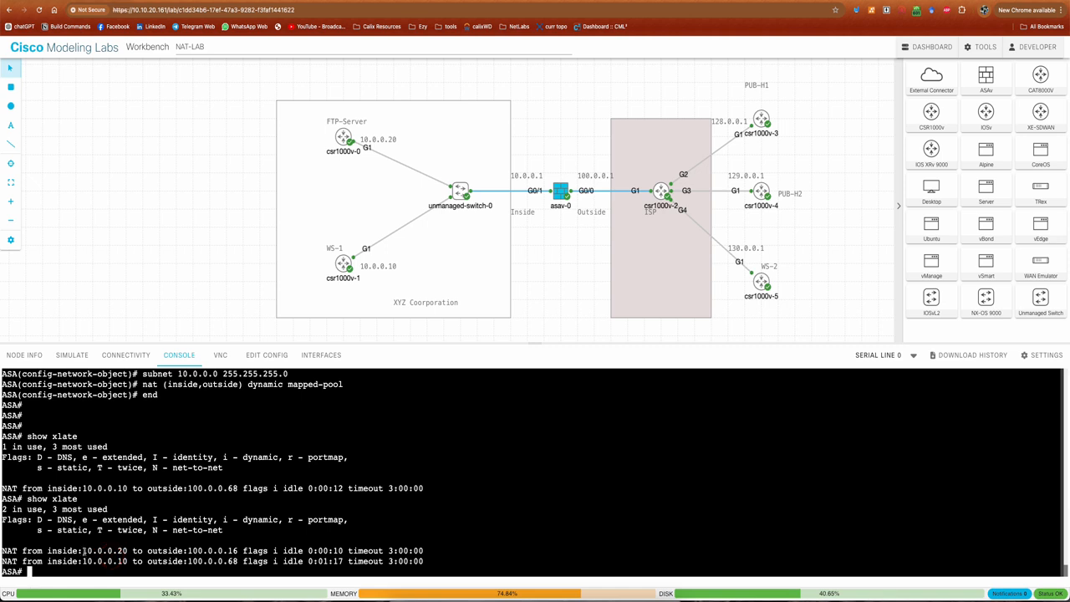
{"action": "left_click_drag", "start_coordinate": [83, 561], "coordinate": [238, 561]}
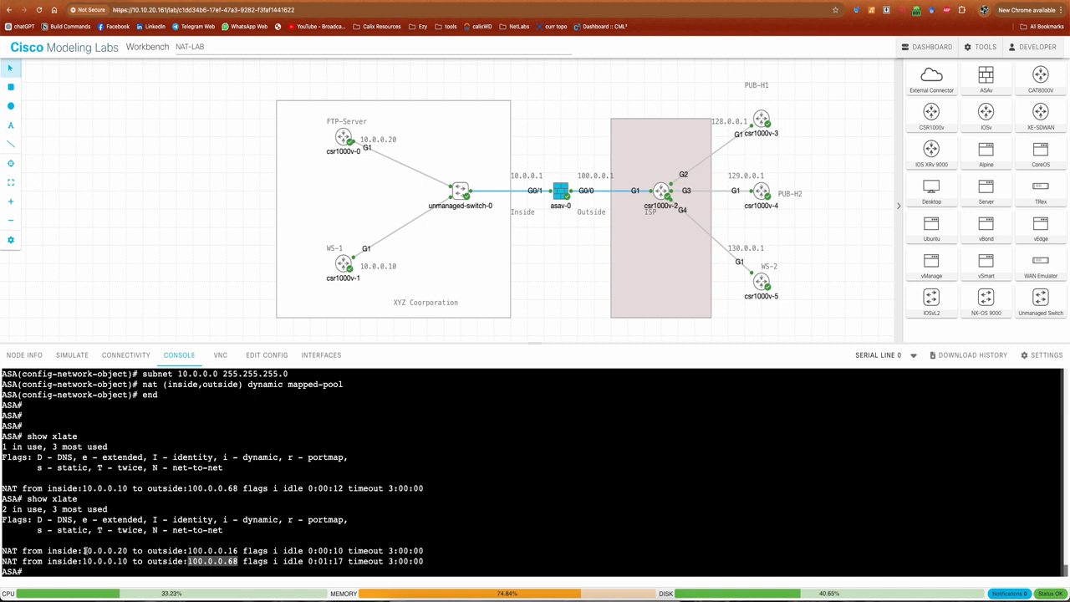
{"action": "left_click_drag", "start_coordinate": [85, 550], "coordinate": [125, 551]}
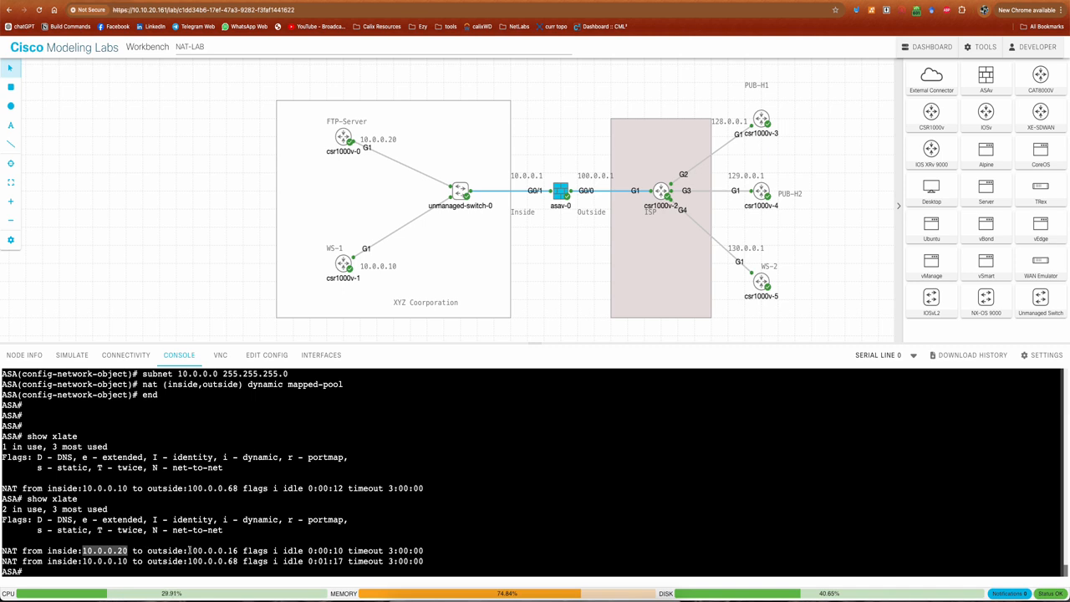
{"action": "left_click_drag", "start_coordinate": [238, 551], "coordinate": [190, 551]}
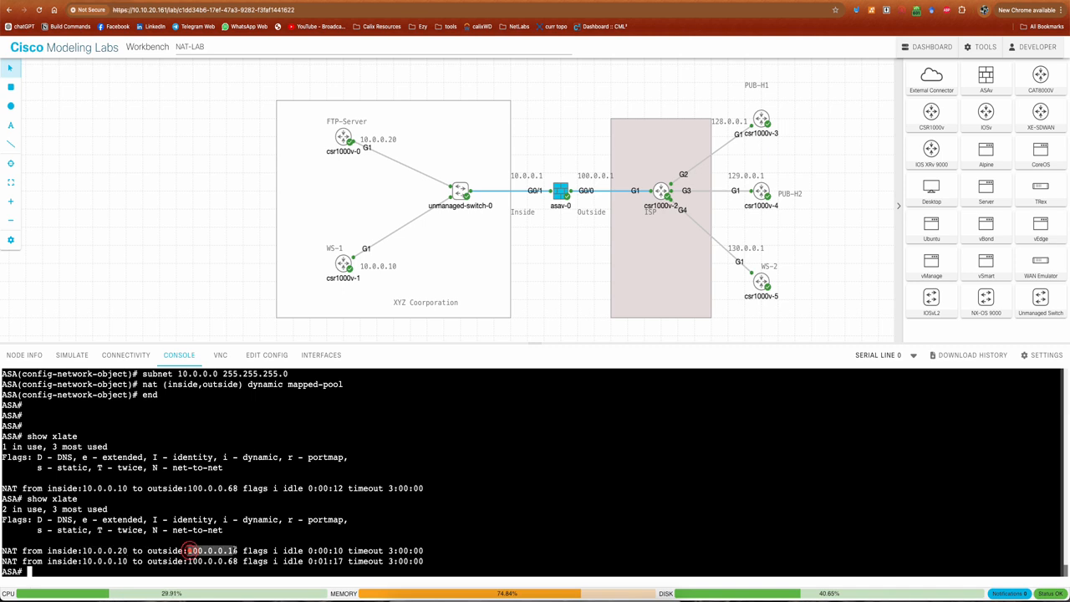
{"action": "left_click", "coordinate": [272, 533]}
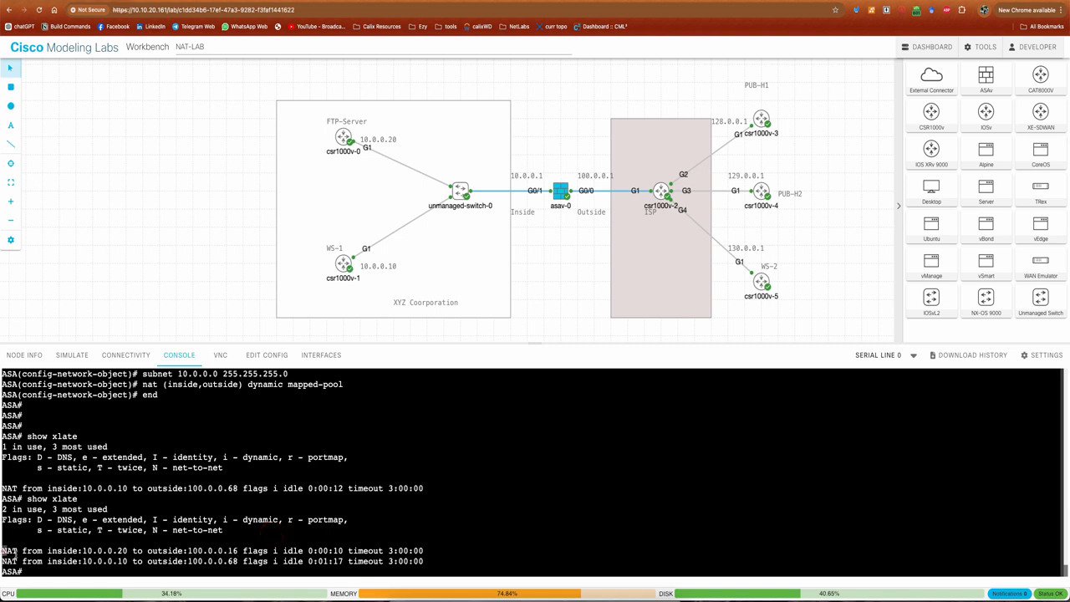
Examine the timeout values of the two dynamic translation entries
{"action": "left_click_drag", "start_coordinate": [4, 551], "coordinate": [444, 561]}
{"action": "left_click", "coordinate": [445, 561]}
{"action": "double_click", "coordinate": [388, 551]}
{"action": "double_click", "coordinate": [386, 561]}
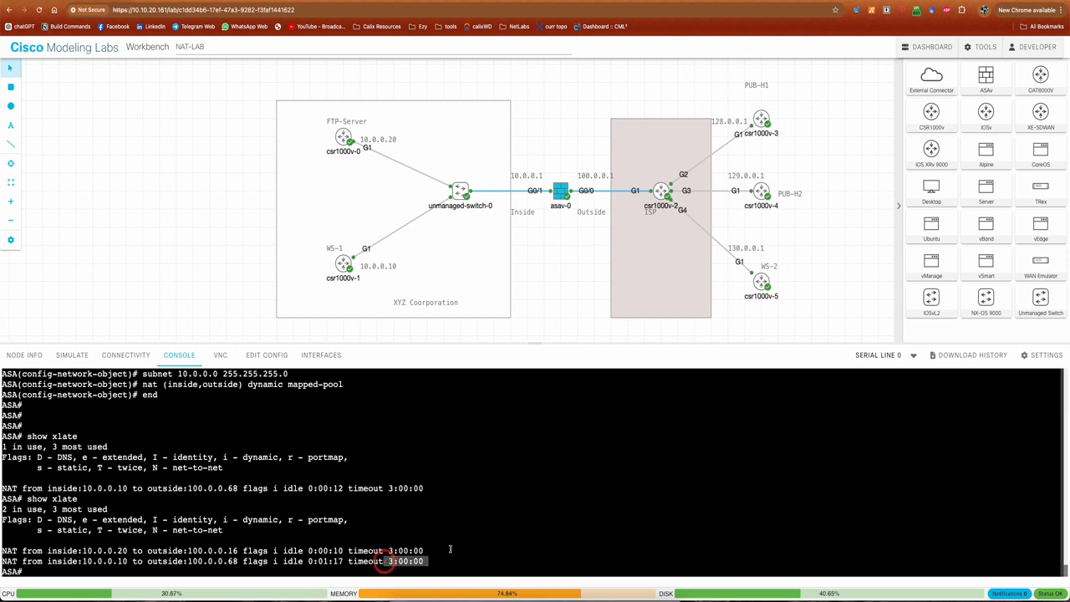
{"action": "left_click", "coordinate": [450, 549]}
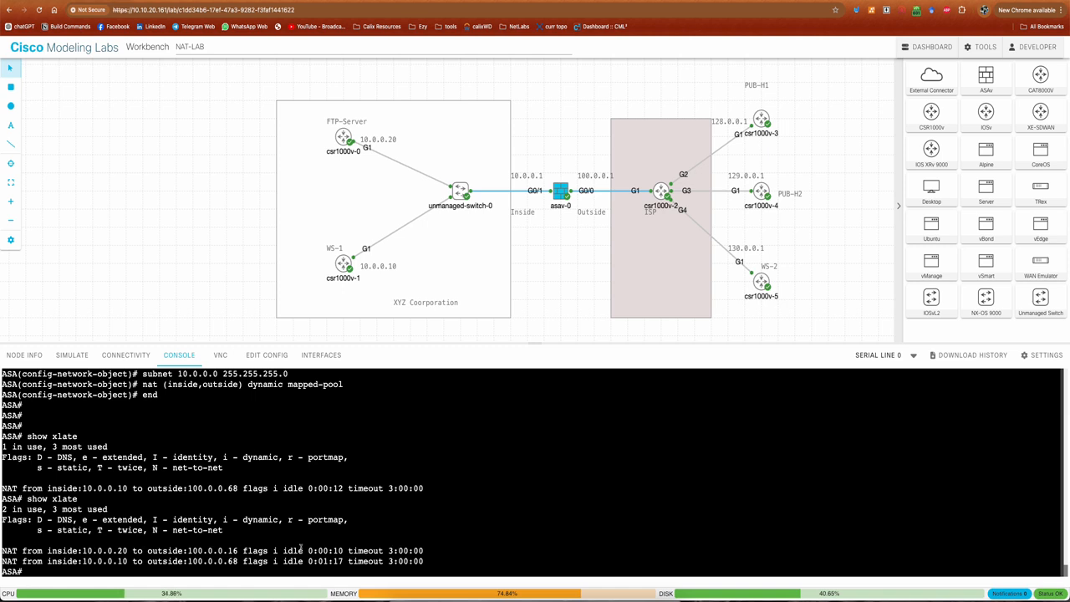
{"action": "double_click", "coordinate": [389, 550]}
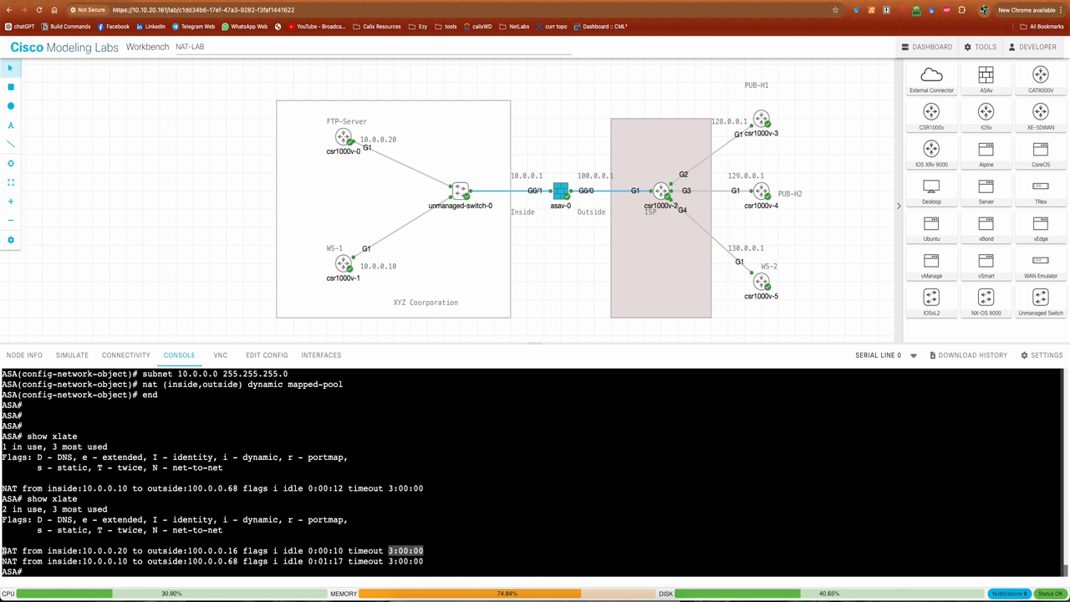
Examine the FTP-Server's entry in the latest xlate output, including its mapped outside address and its timeout
{"action": "left_click_drag", "start_coordinate": [2, 550], "coordinate": [424, 551]}
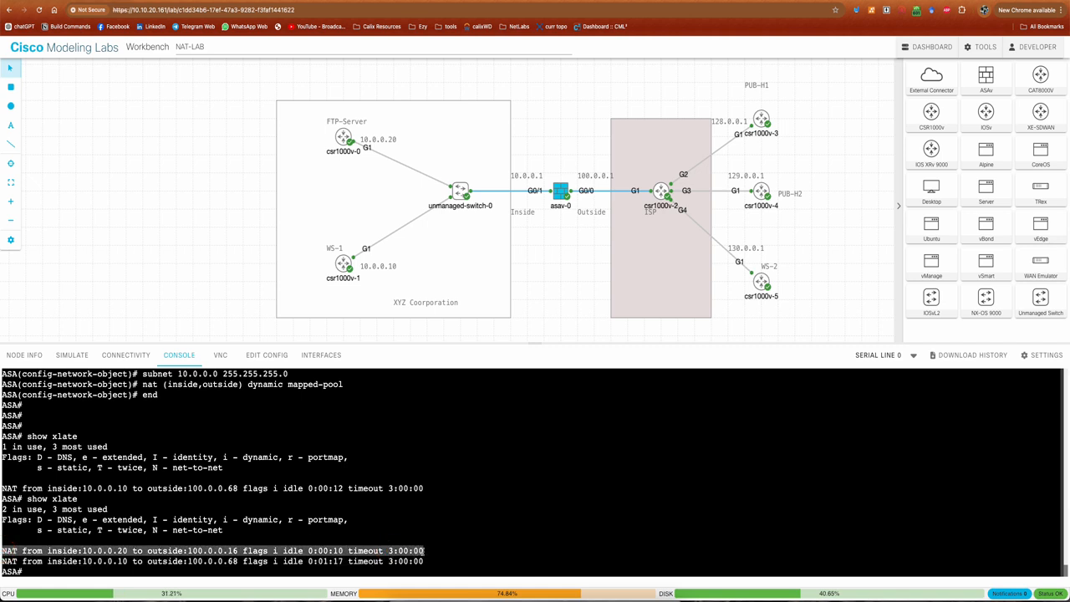
{"action": "left_click", "coordinate": [298, 552]}
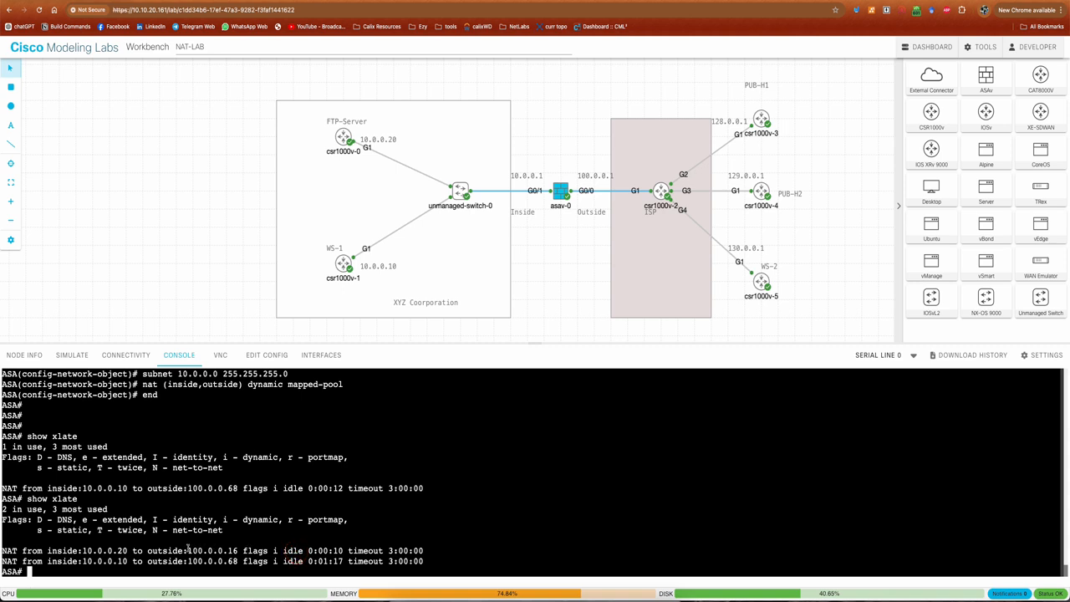
{"action": "left_click_drag", "start_coordinate": [189, 549], "coordinate": [235, 550]}
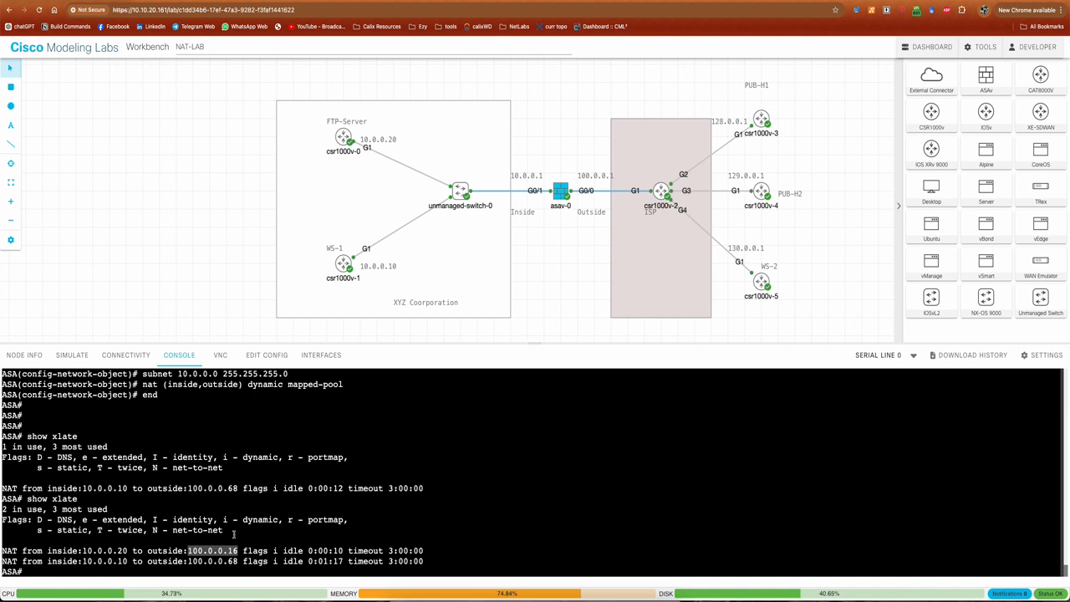
{"action": "double_click", "coordinate": [388, 550]}
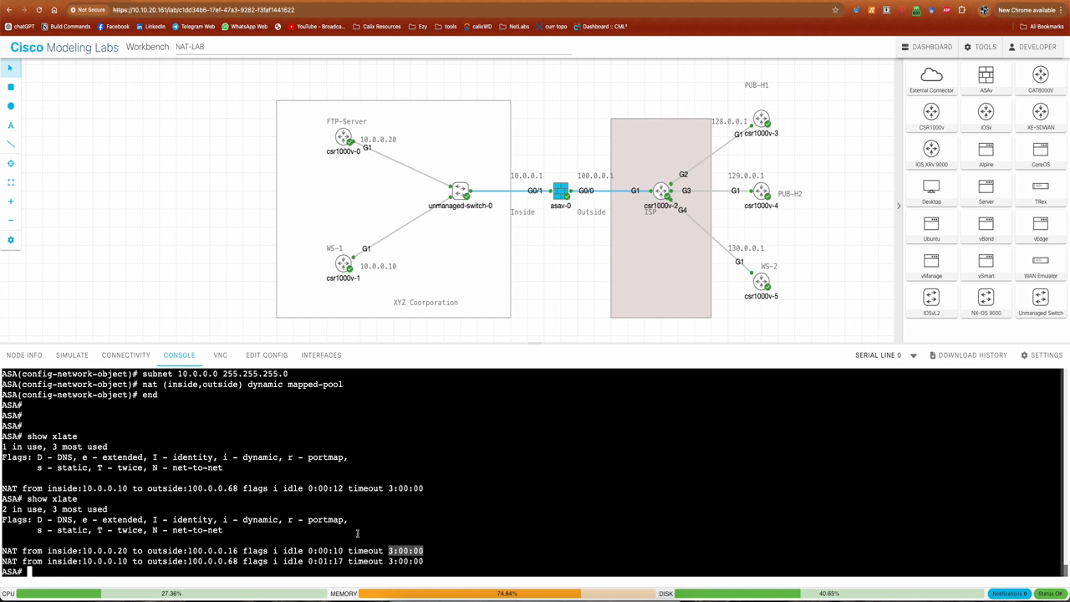
{"action": "left_click", "coordinate": [290, 536]}
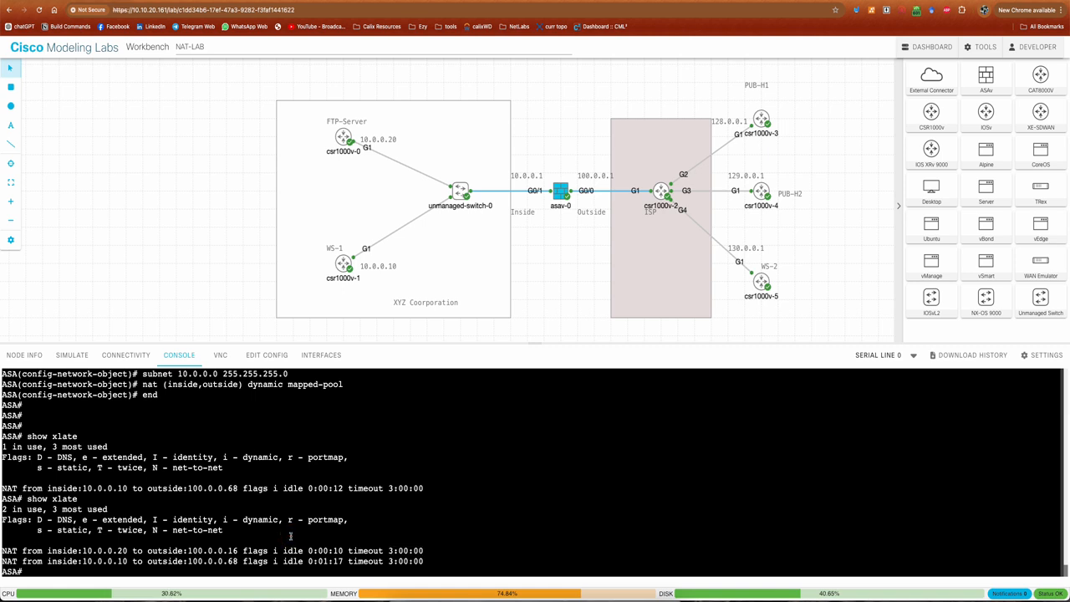
Check the idle time of WS-1's translation entry in the latest xlate output
{"action": "left_click_drag", "start_coordinate": [308, 550], "coordinate": [343, 562]}
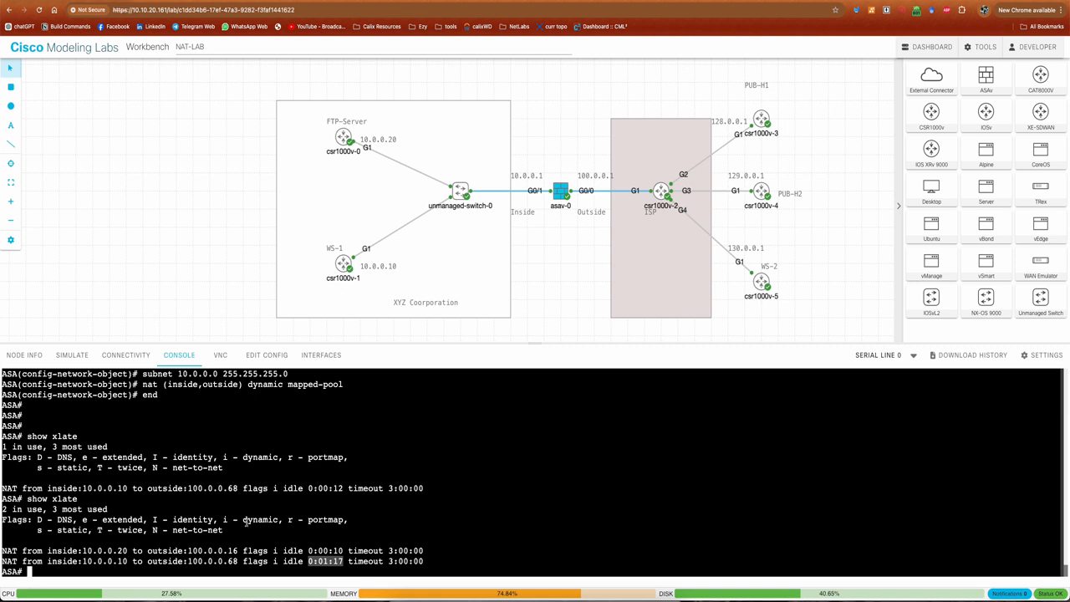
{"action": "left_click", "coordinate": [241, 534]}
{"action": "left_click", "coordinate": [489, 436]}
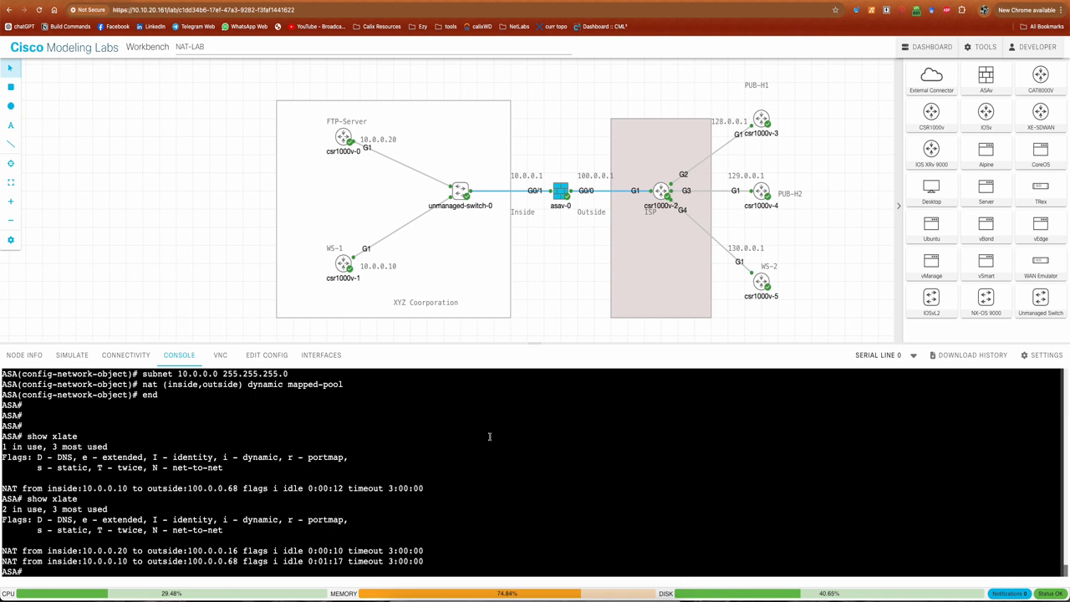